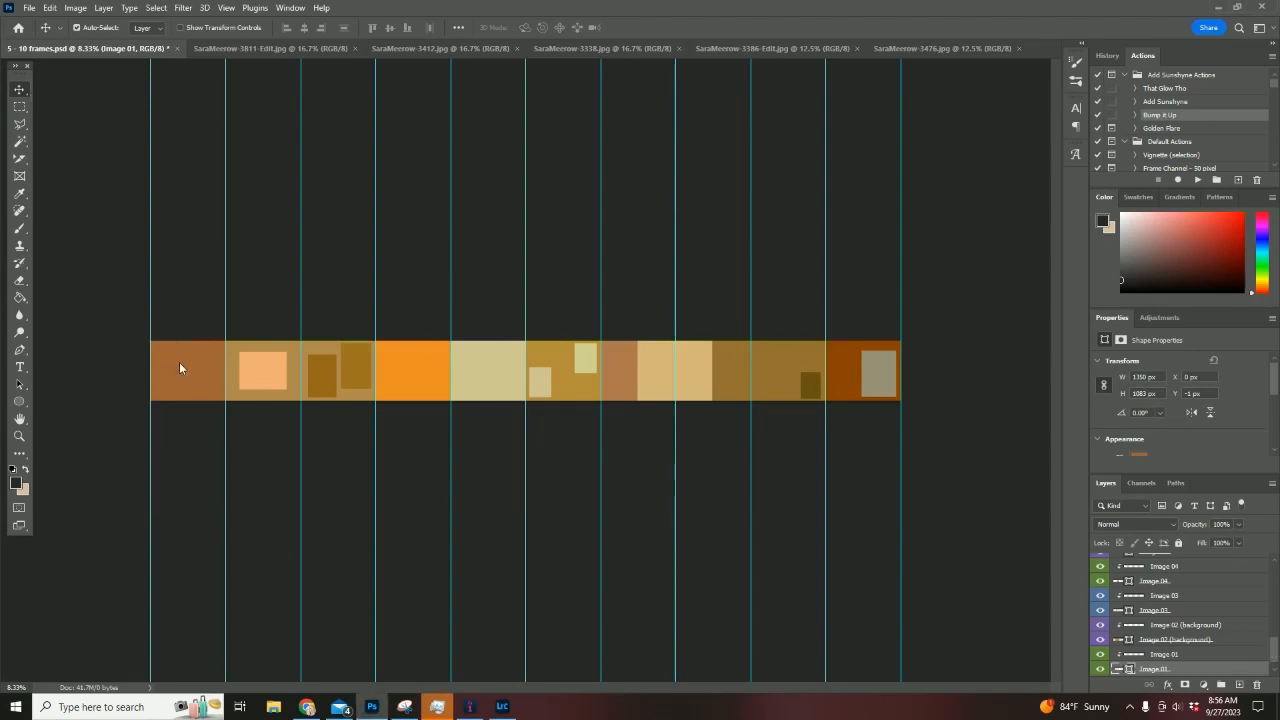
# Place the 3811-Edit photo into the Image 01 frame of the 10 frames template and scale it to about 26% to fill the frame.
pyautogui.click(246, 48)
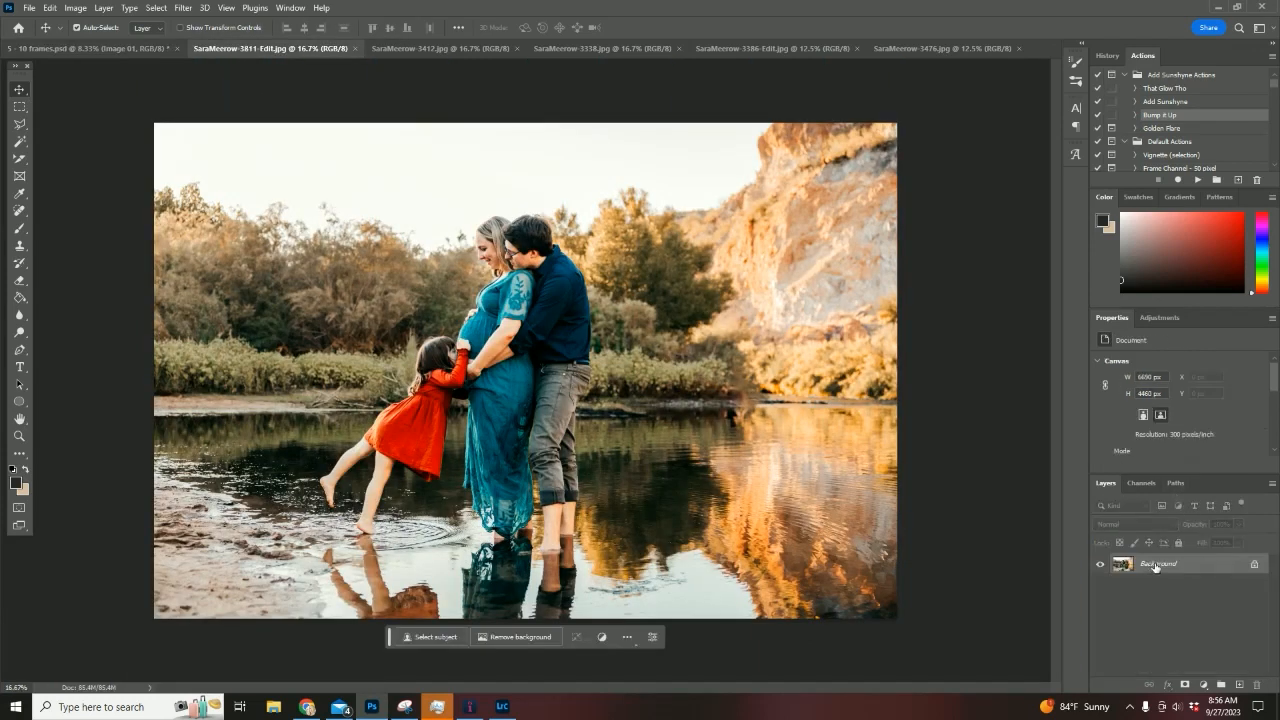
pyautogui.moveTo(1155, 566); pyautogui.dragTo(204, 374)
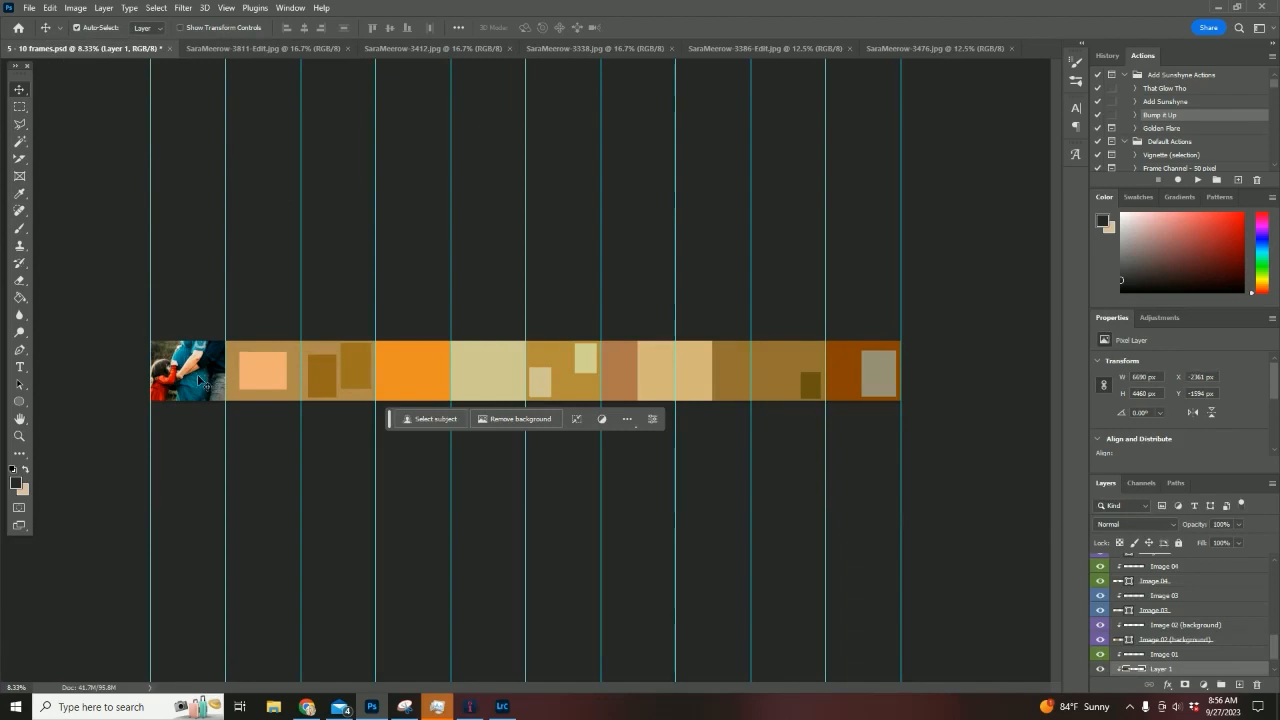
pyautogui.hotkey('ctrl', 't')
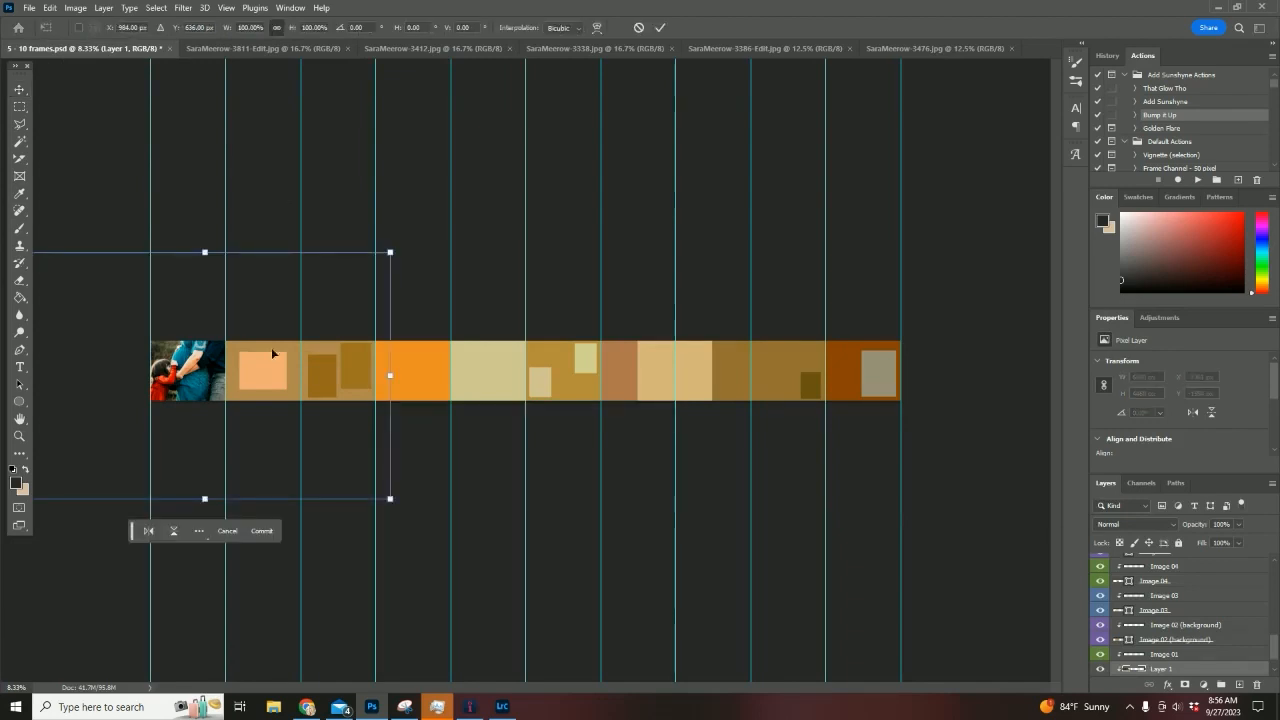
pyautogui.moveTo(390, 252); pyautogui.dragTo(245, 318)
pyautogui.moveTo(200, 367); pyautogui.dragTo(320, 290)
pyautogui.moveTo(379, 262); pyautogui.dragTo(244, 301)
pyautogui.moveTo(269, 421); pyautogui.dragTo(246, 404)
pyautogui.moveTo(140, 332); pyautogui.dragTo(146, 339)
pyautogui.moveTo(245, 339); pyautogui.dragTo(214, 347)
pyautogui.moveTo(238, 401); pyautogui.dragTo(241, 405)
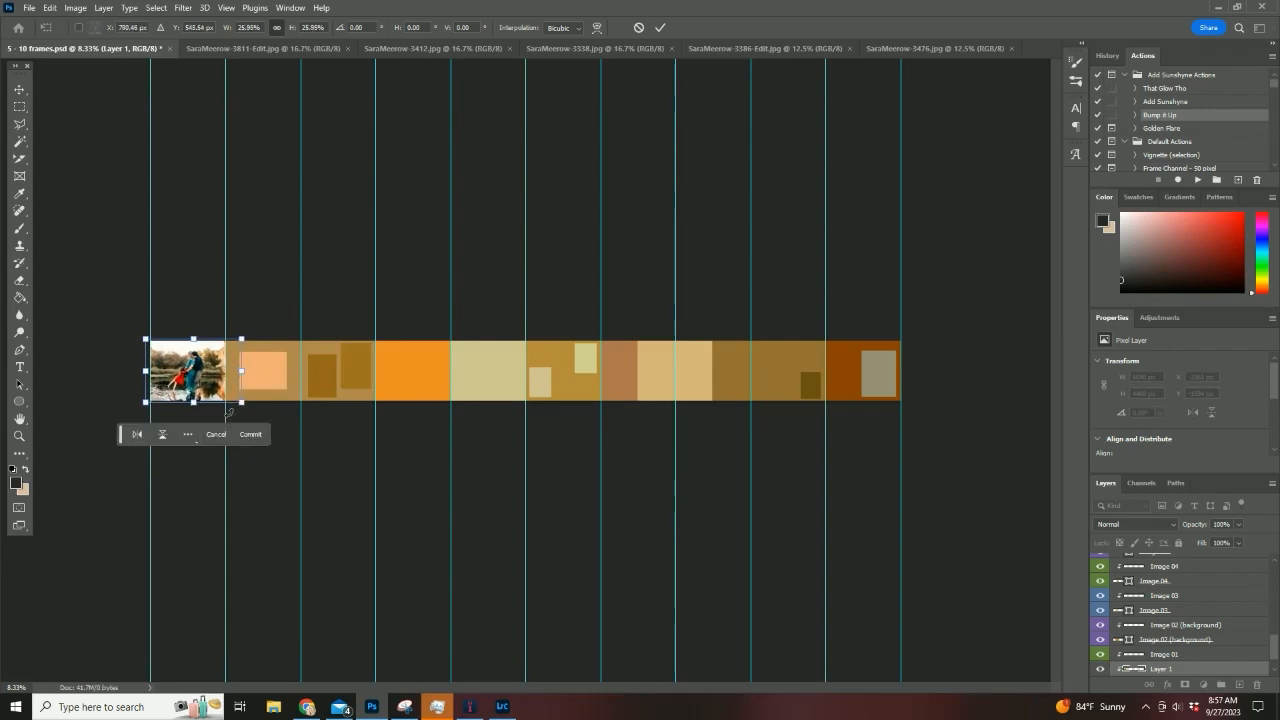
pyautogui.press('Return')
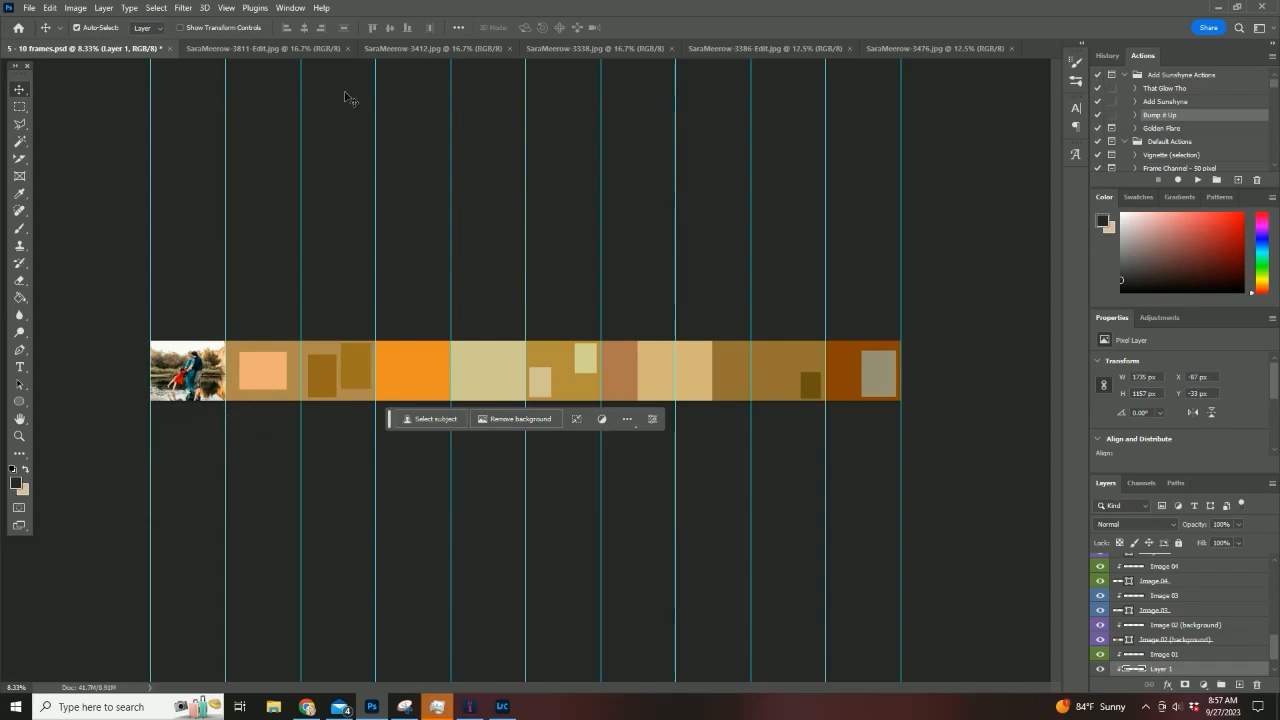
# Copy the 3412 photo into the template, clipped to the two-panel Image 02 background frame.
pyautogui.click(297, 352)
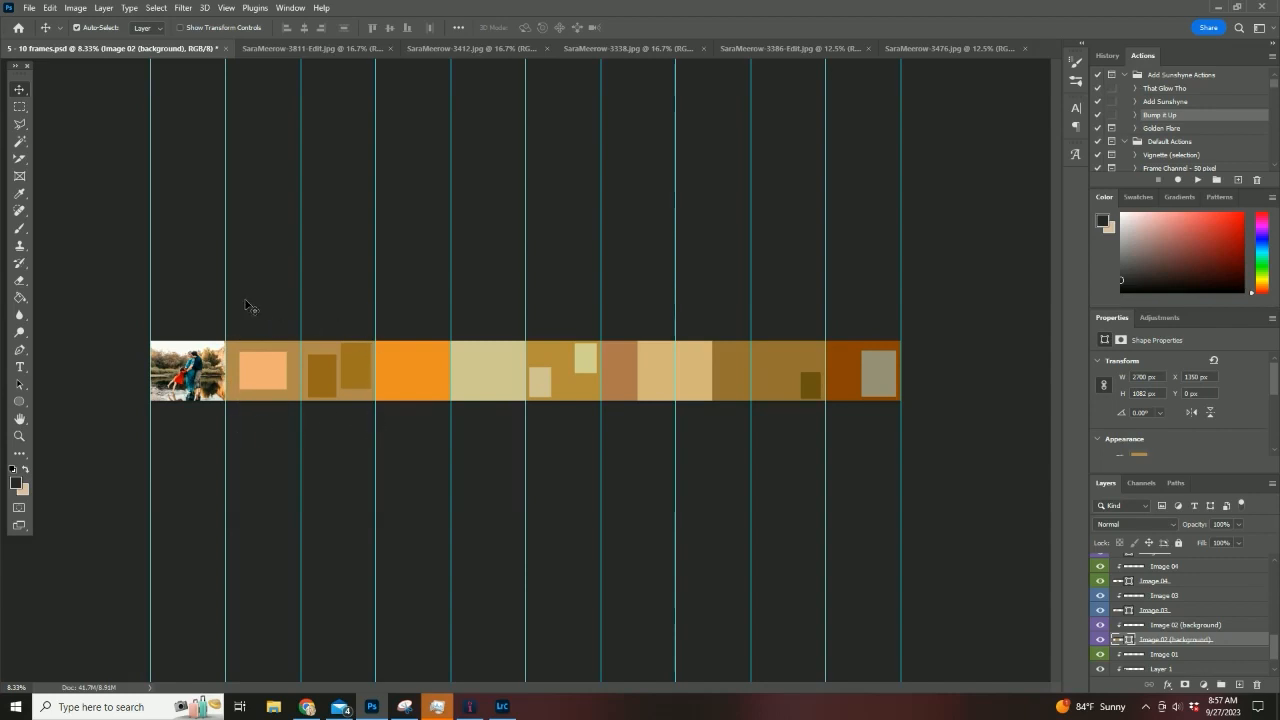
pyautogui.click(323, 48)
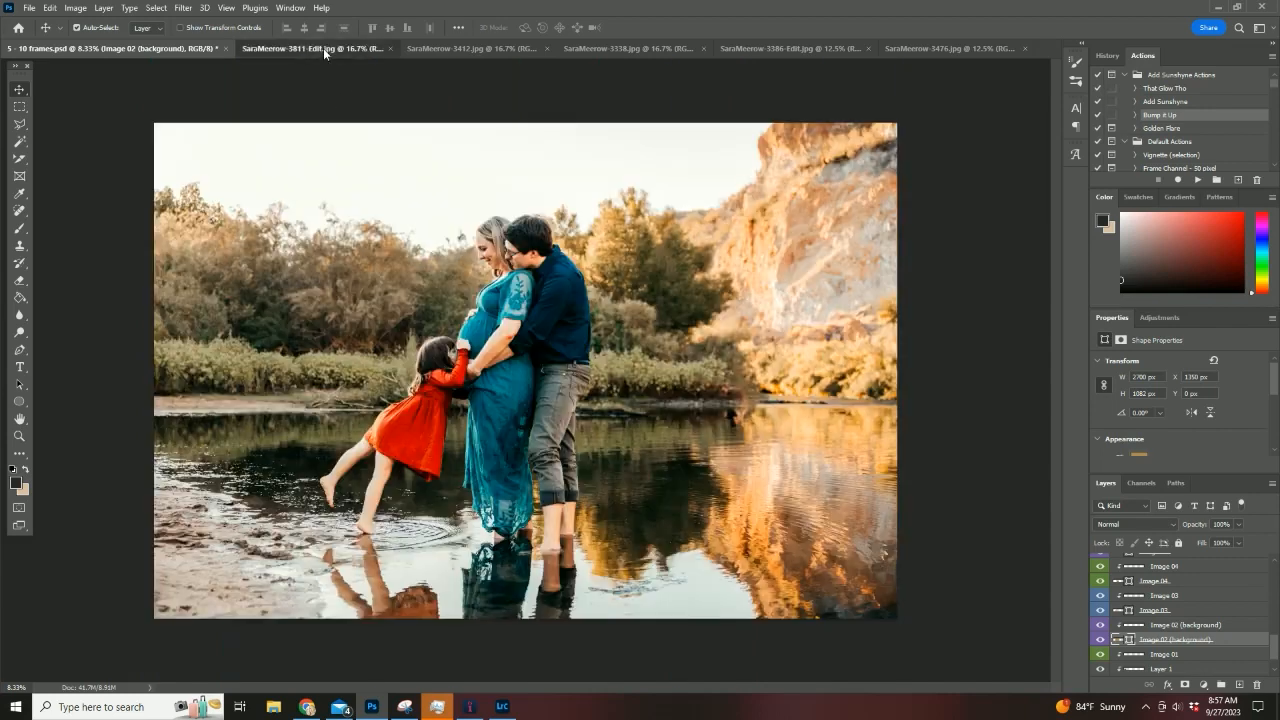
pyautogui.click(448, 49)
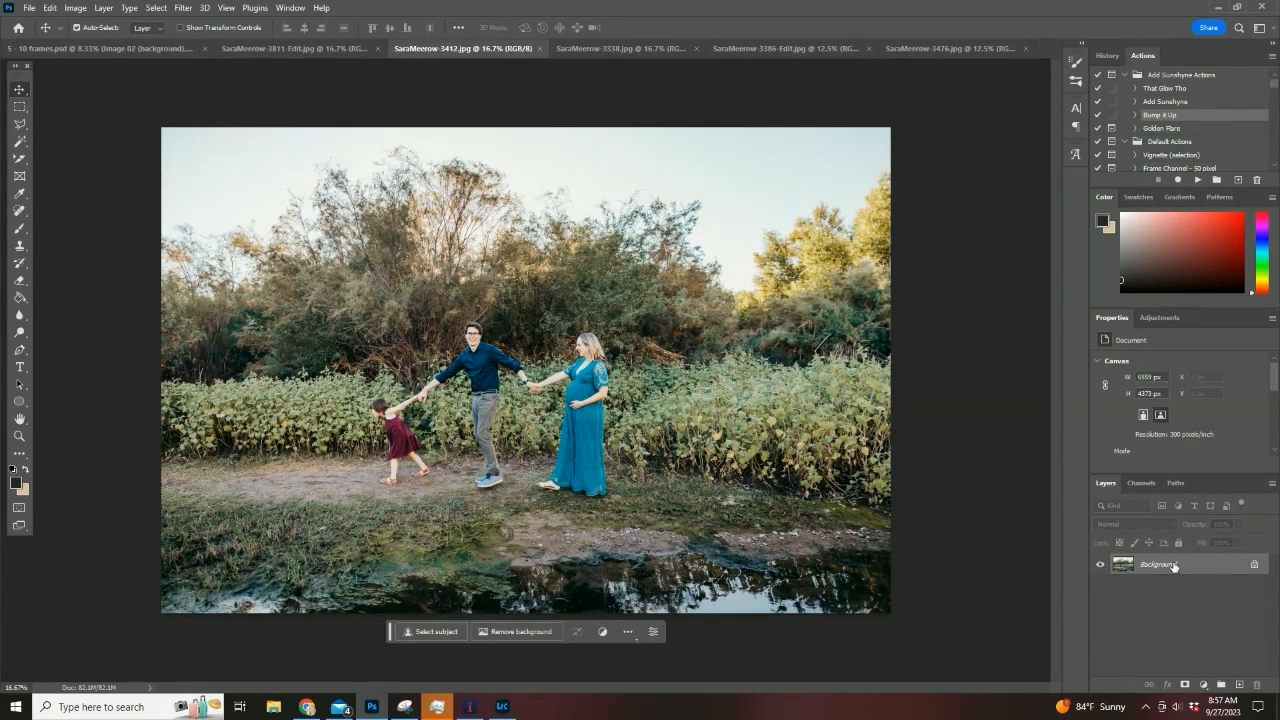
pyautogui.moveTo(1174, 565); pyautogui.dragTo(313, 361)
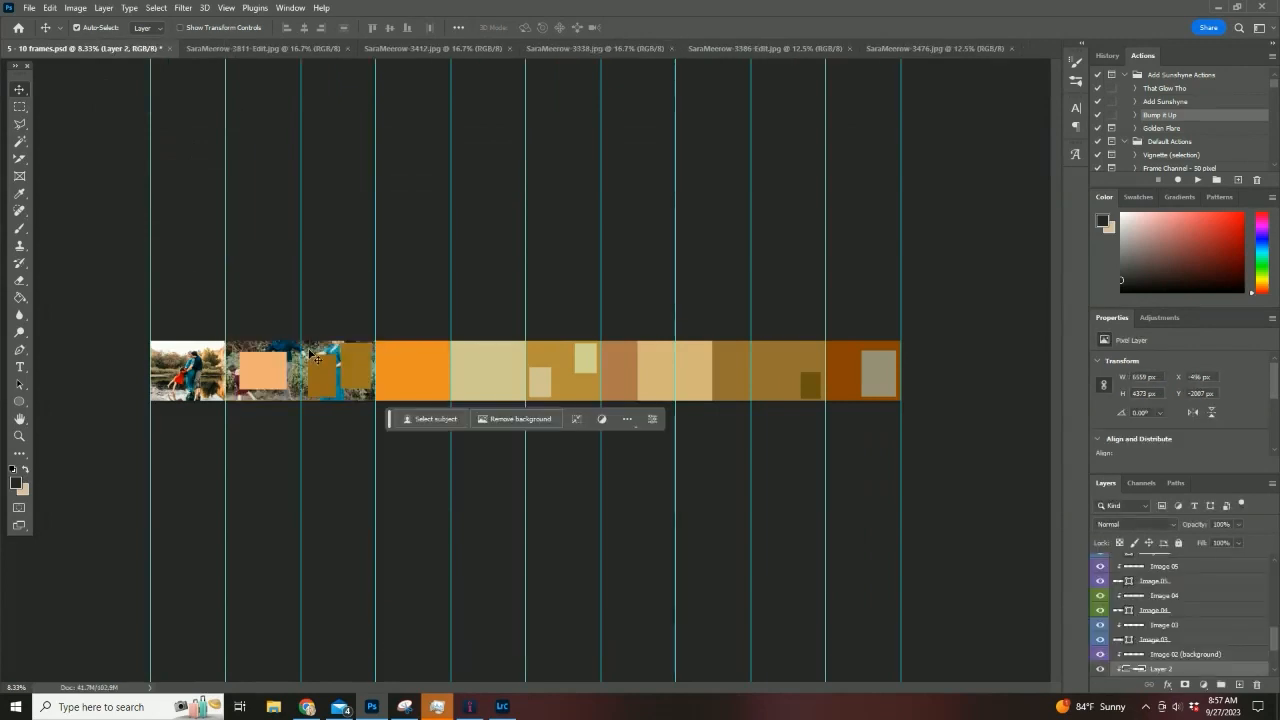
# Scale the 3412 photo to about 42% and position it so it covers the whole Image 02 background frame.
pyautogui.hotkey('ctrl', 't')
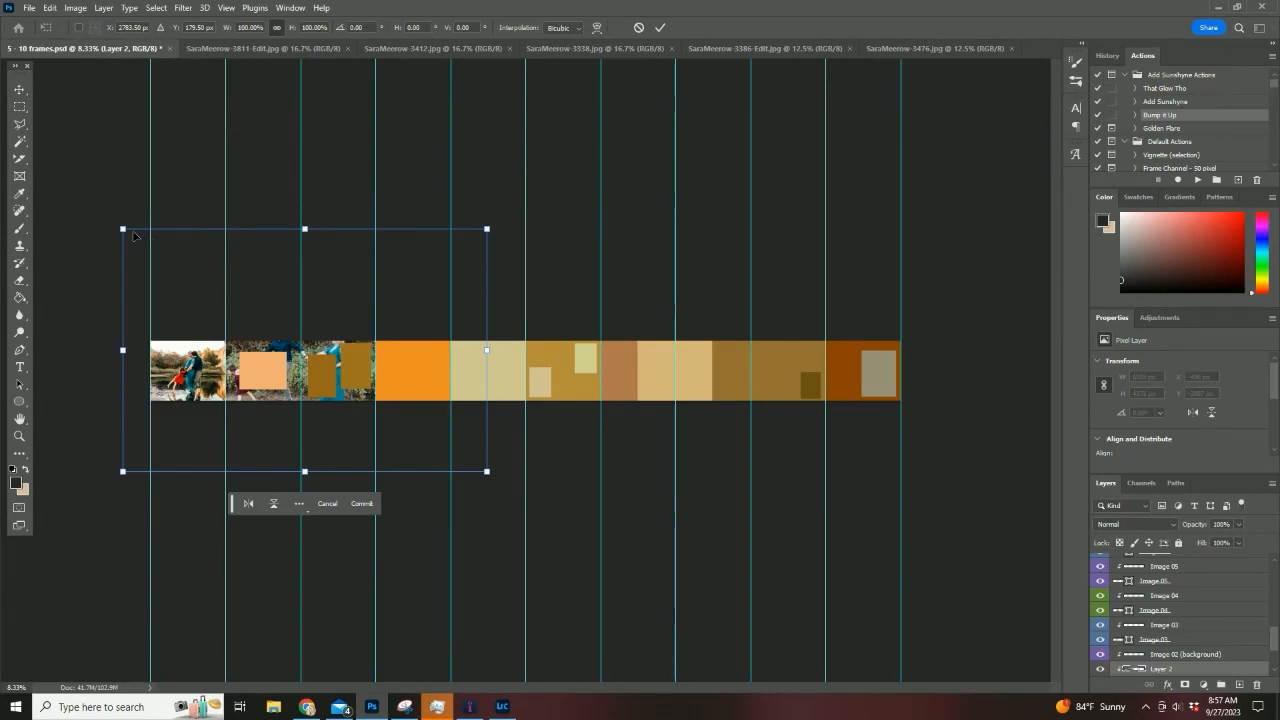
pyautogui.moveTo(133, 238); pyautogui.dragTo(194, 281)
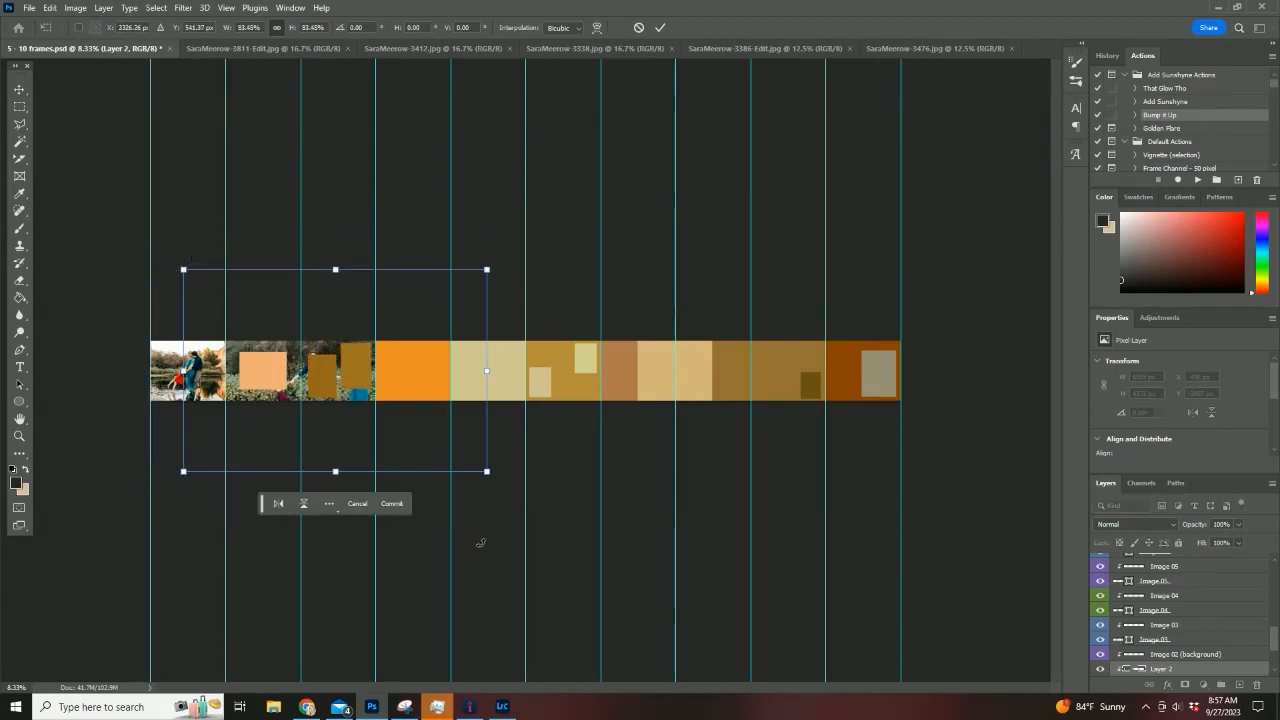
pyautogui.moveTo(488, 472); pyautogui.dragTo(402, 414)
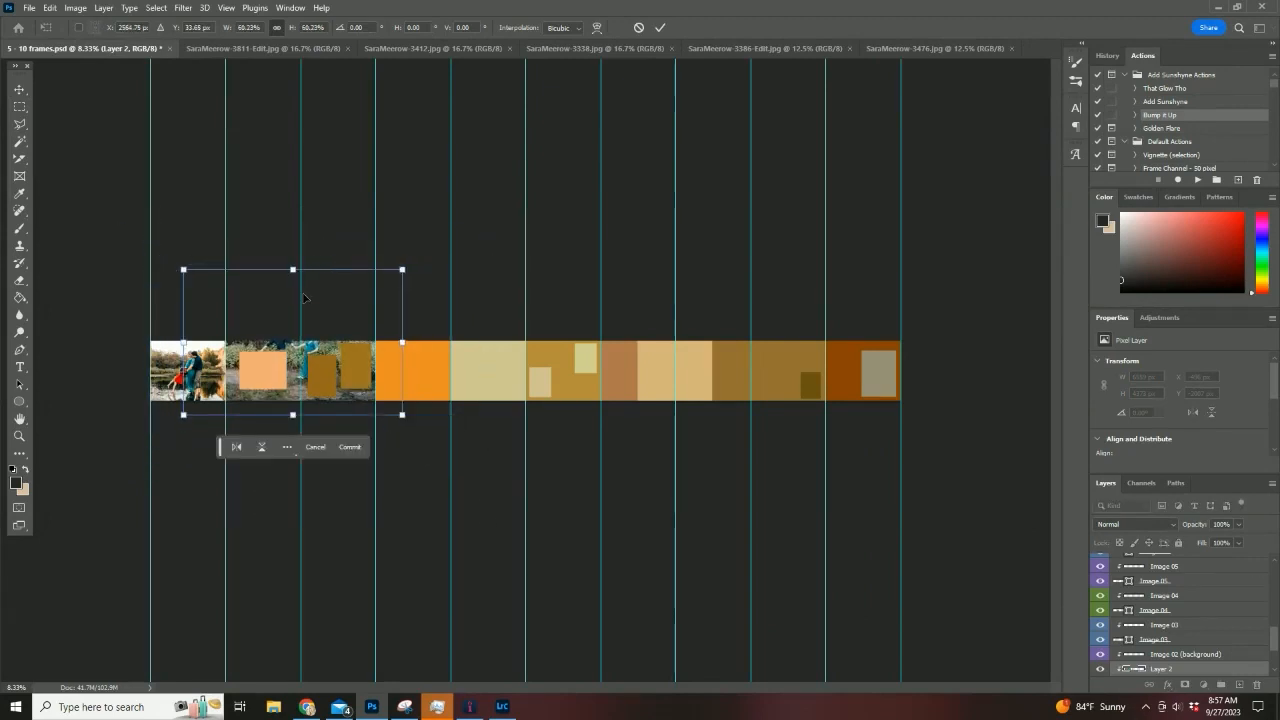
pyautogui.moveTo(184, 270); pyautogui.dragTo(222, 295)
pyautogui.moveTo(402, 295); pyautogui.dragTo(380, 309)
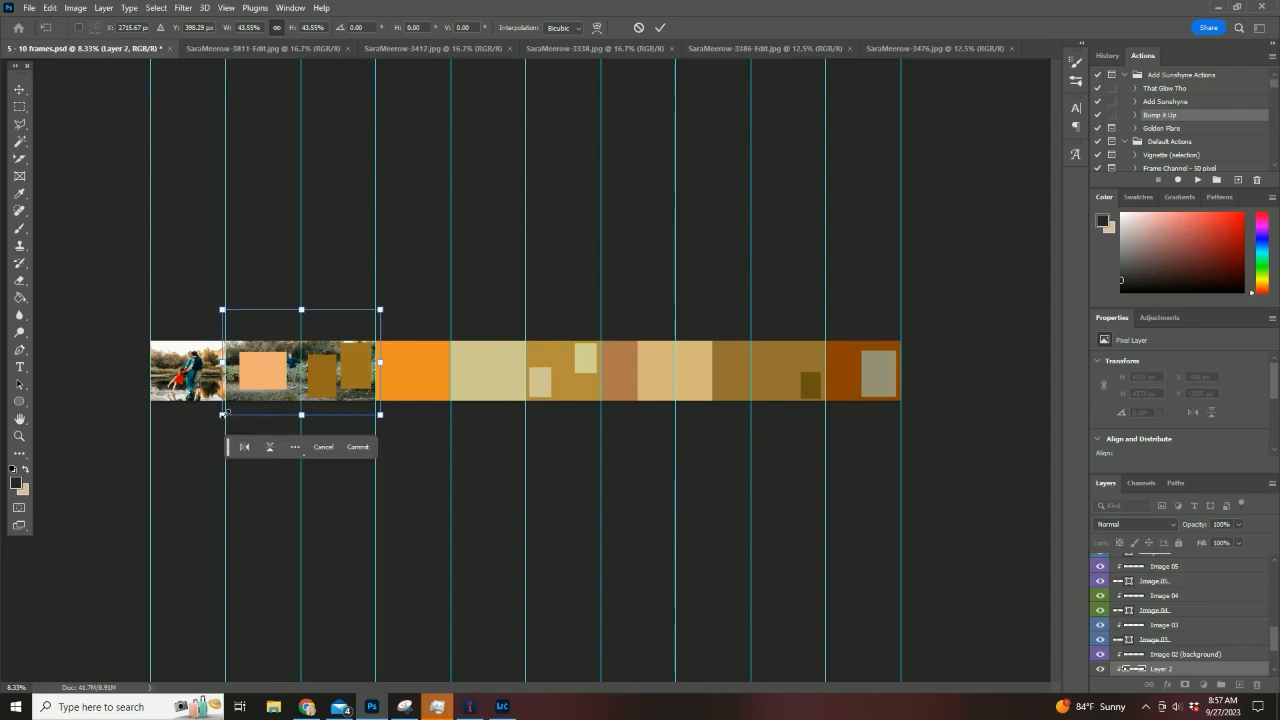
pyautogui.moveTo(224, 412); pyautogui.dragTo(226, 411)
pyautogui.moveTo(381, 415); pyautogui.dragTo(378, 411)
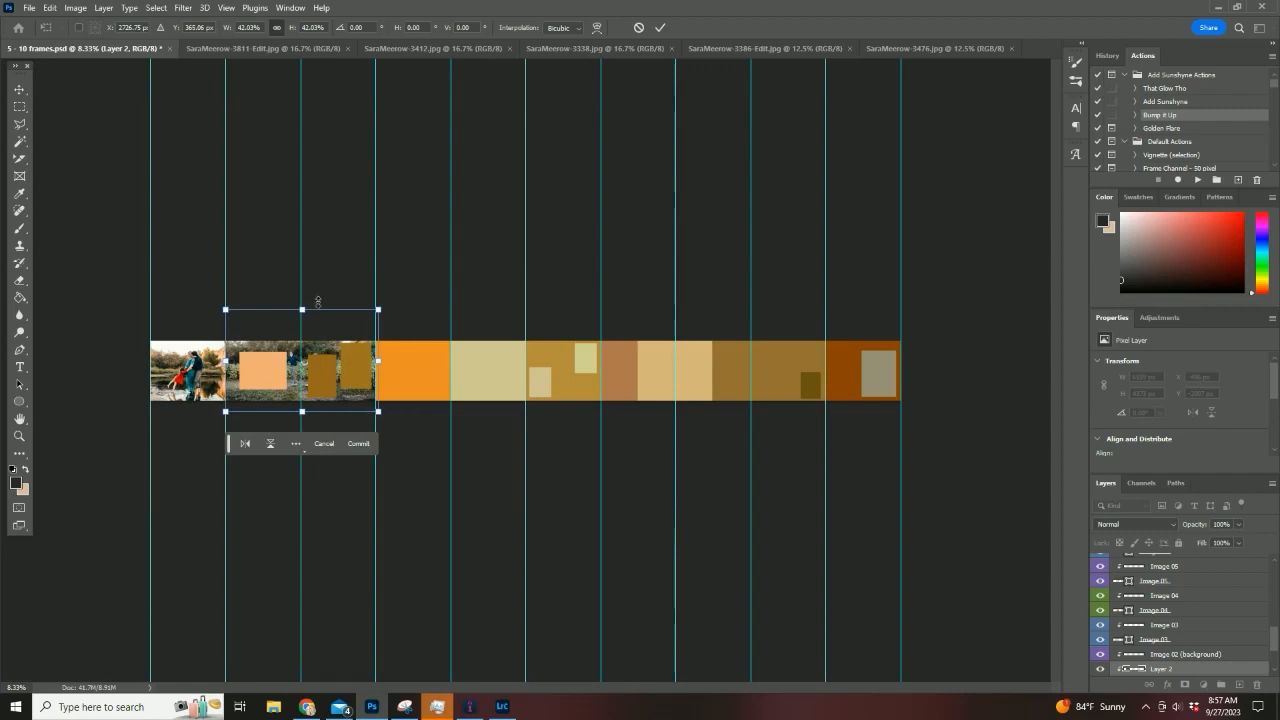
pyautogui.moveTo(333, 331); pyautogui.dragTo(381, 309)
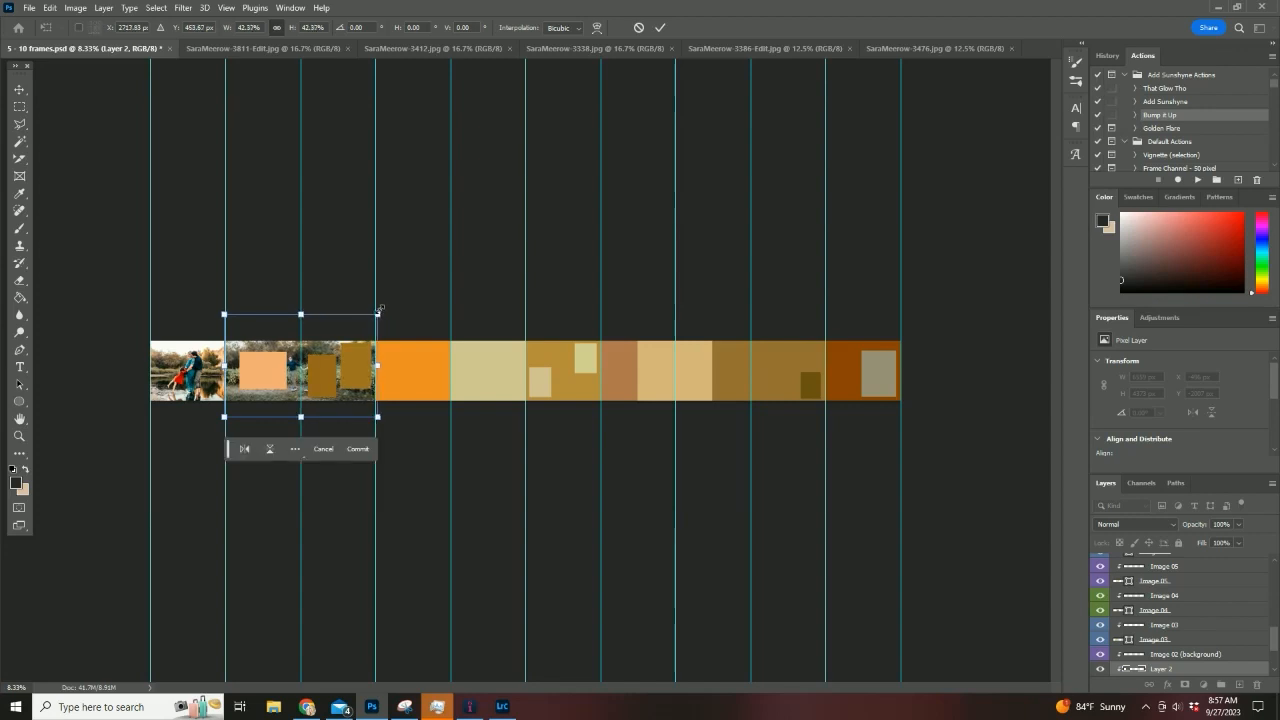
pyautogui.press('Return')
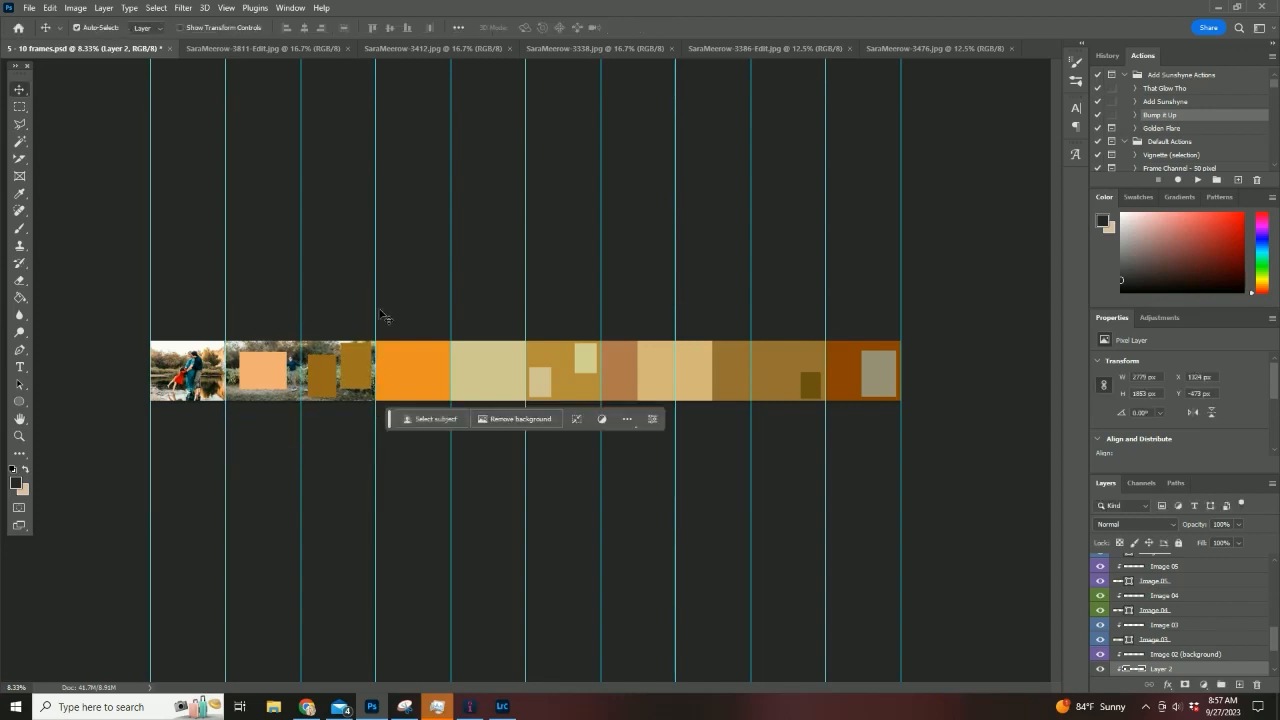
# Shrink the Image 03 frame to about 556 × 445 px and move it toward the upper left of the second panel, clear of the family.
pyautogui.click(257, 371)
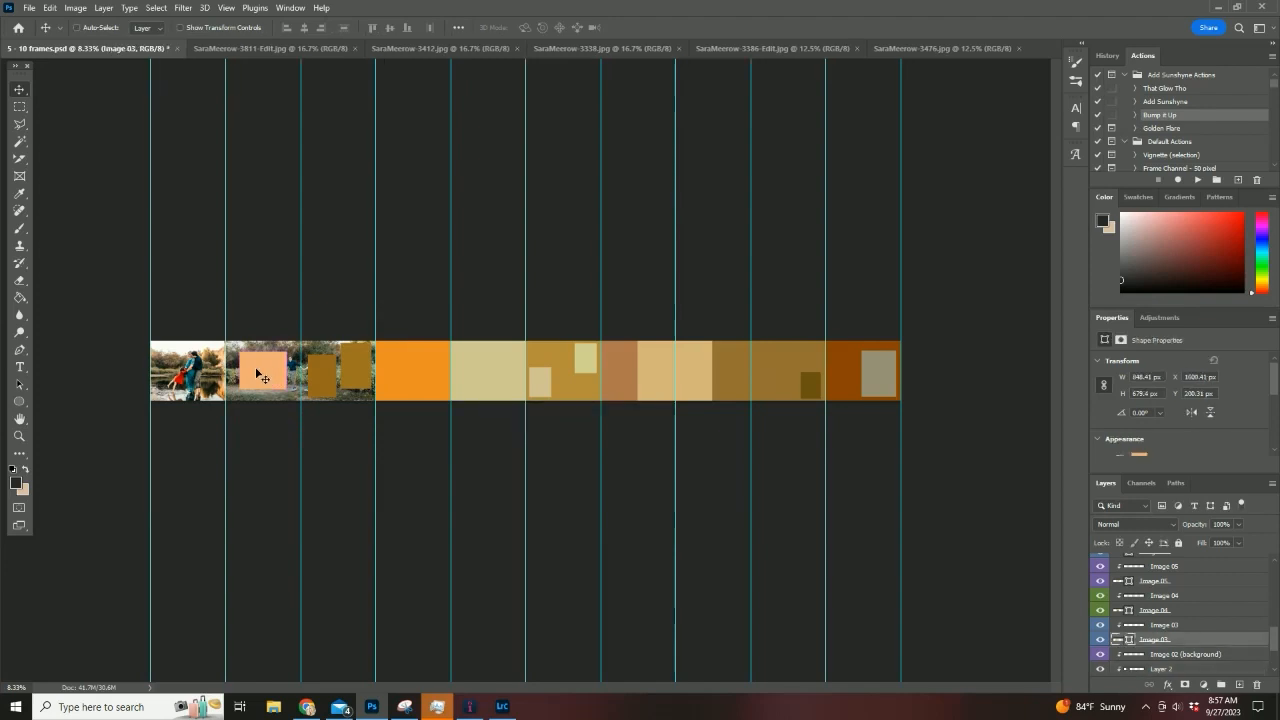
pyautogui.hotkey('ctrl', 't')
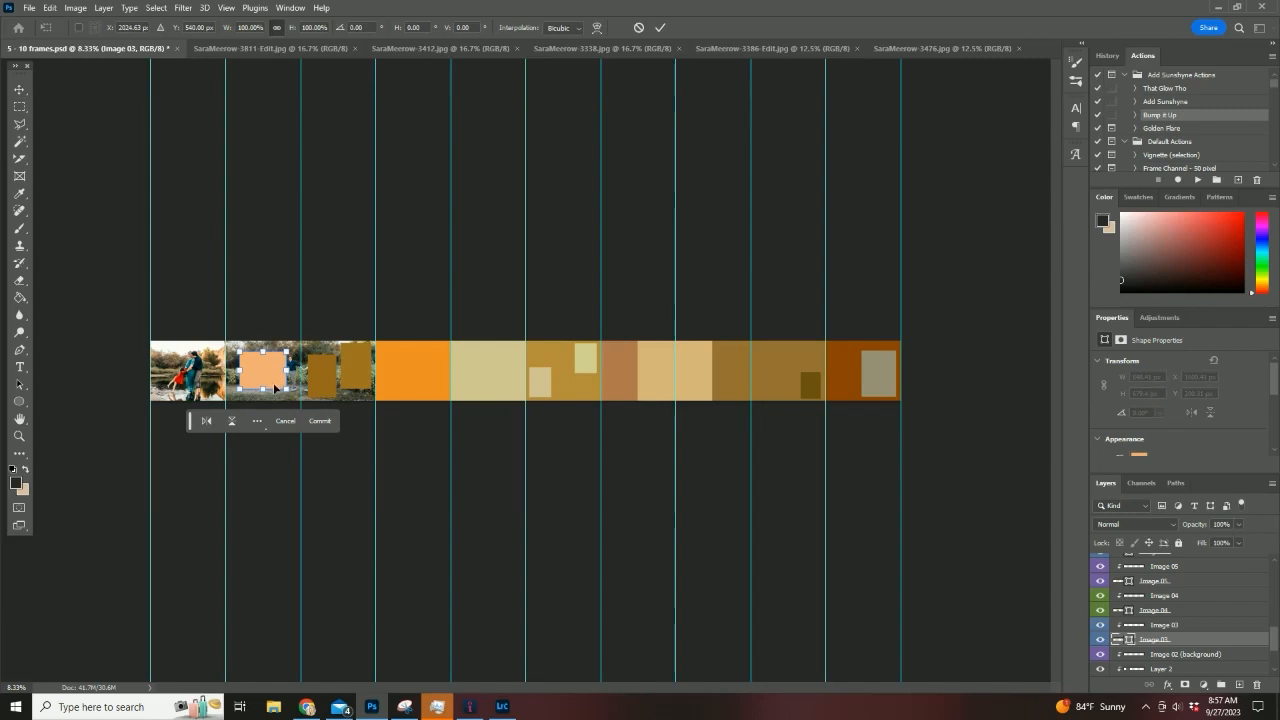
pyautogui.moveTo(287, 388); pyautogui.dragTo(261, 368)
pyautogui.press('Return')
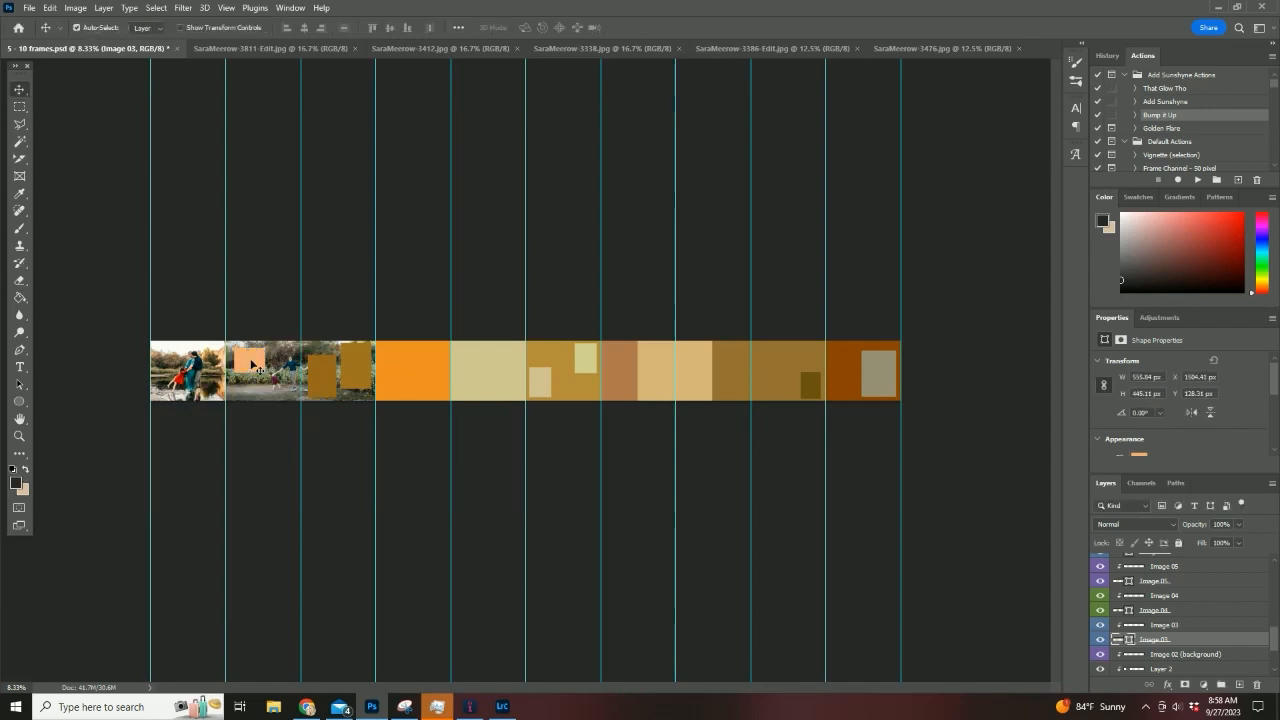
# Place the 3338 photo into the Image 03 frame and scale it to about 15% so the girl's face shows in the frame.
pyautogui.click(566, 48)
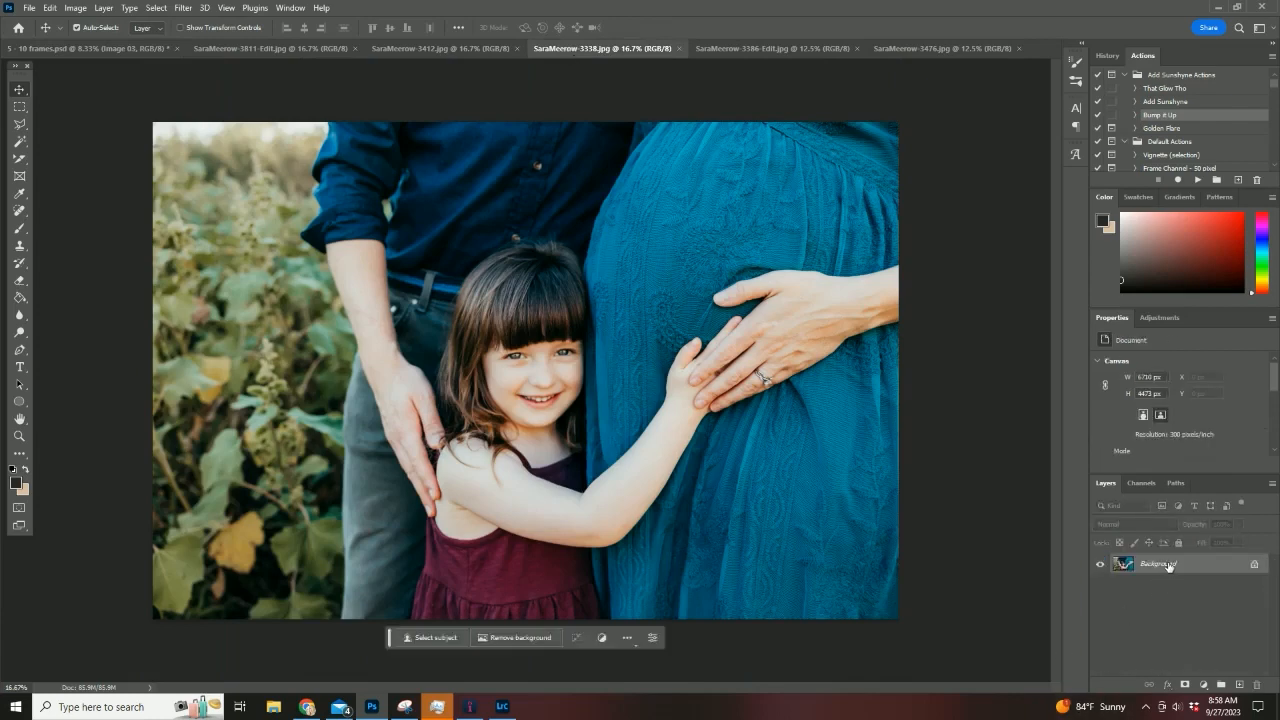
pyautogui.moveTo(1168, 565); pyautogui.dragTo(262, 367)
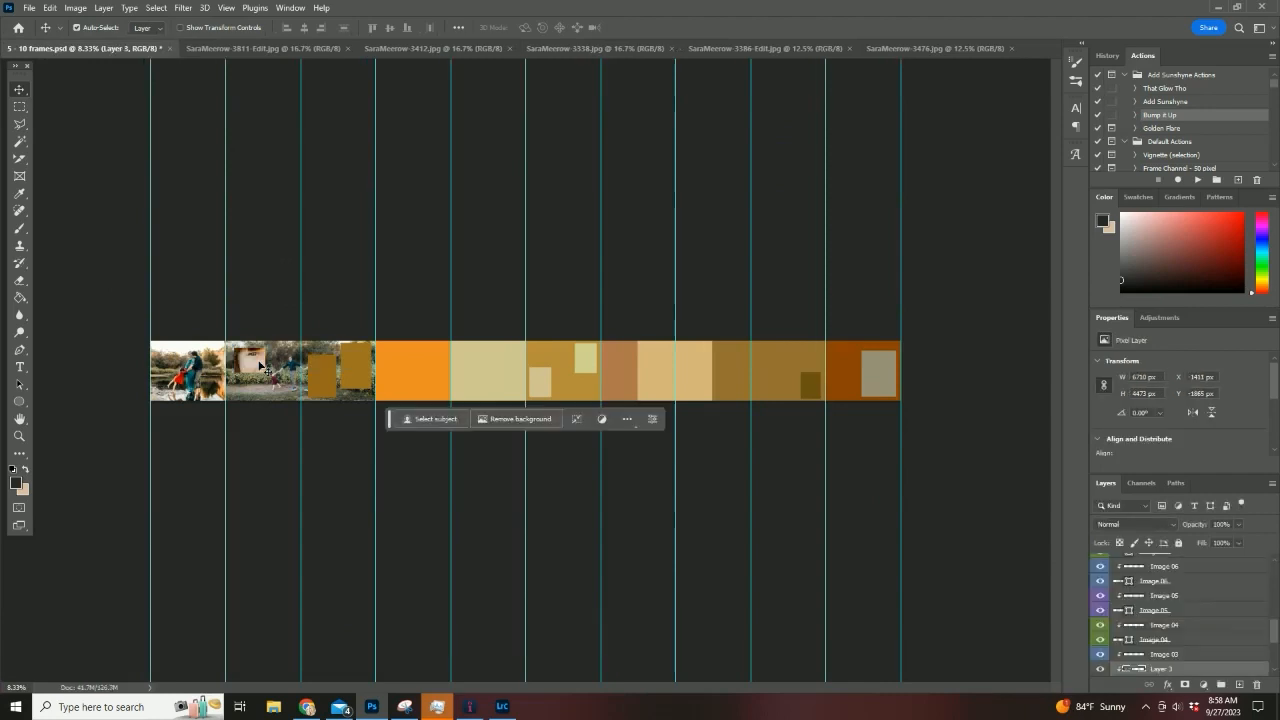
pyautogui.hotkey('ctrl', 't')
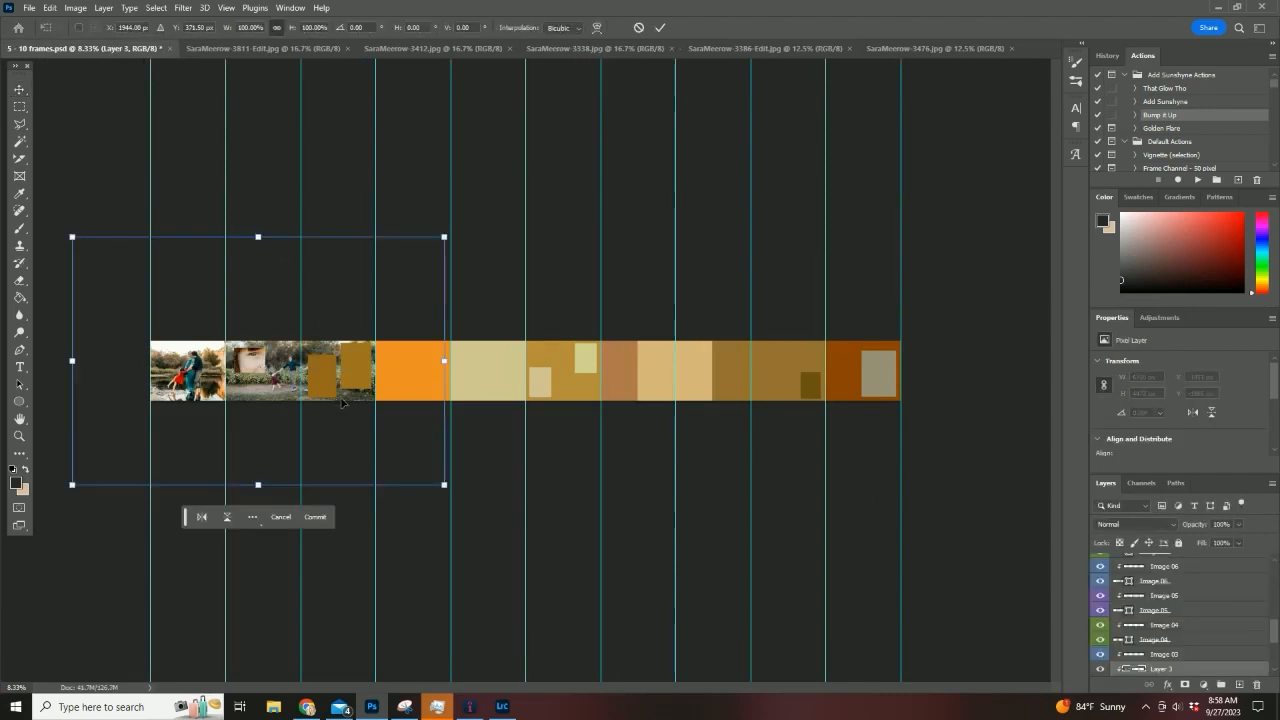
pyautogui.moveTo(71, 236); pyautogui.dragTo(167, 300)
pyautogui.moveTo(445, 488); pyautogui.dragTo(330, 439)
pyautogui.moveTo(337, 300); pyautogui.dragTo(285, 335)
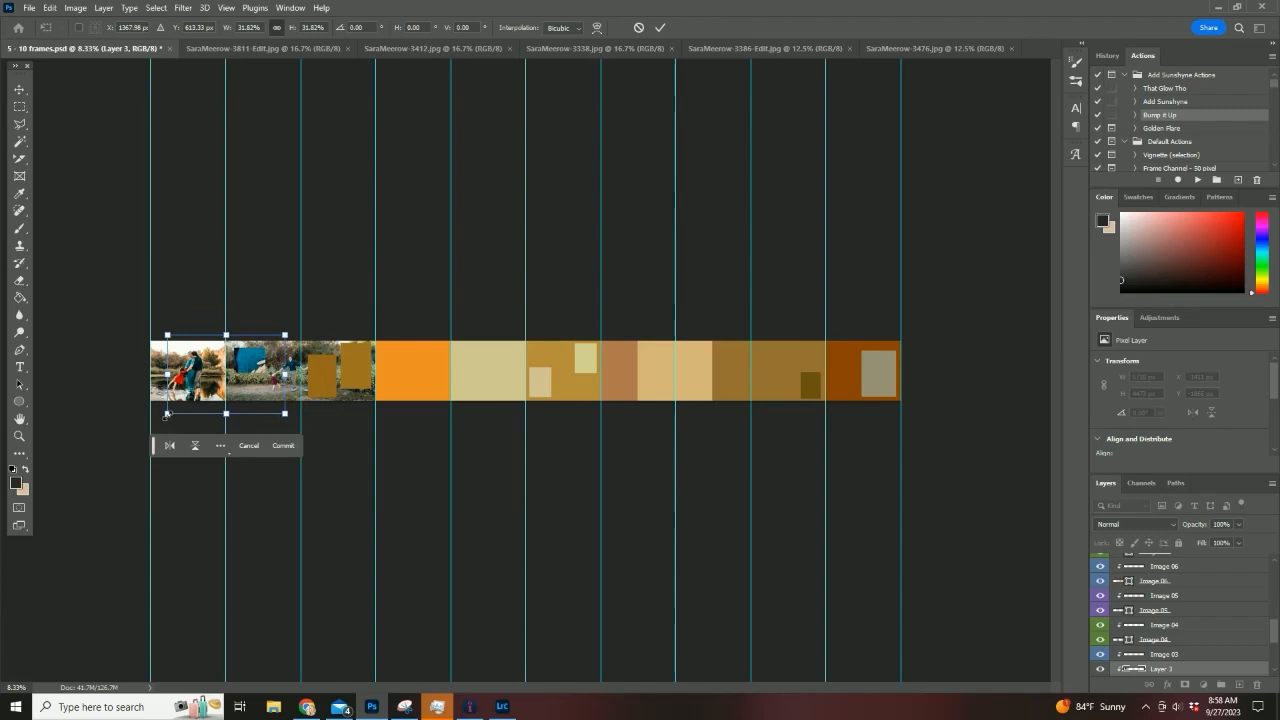
pyautogui.moveTo(166, 418); pyautogui.dragTo(213, 383)
pyautogui.moveTo(285, 335); pyautogui.dragTo(276, 339)
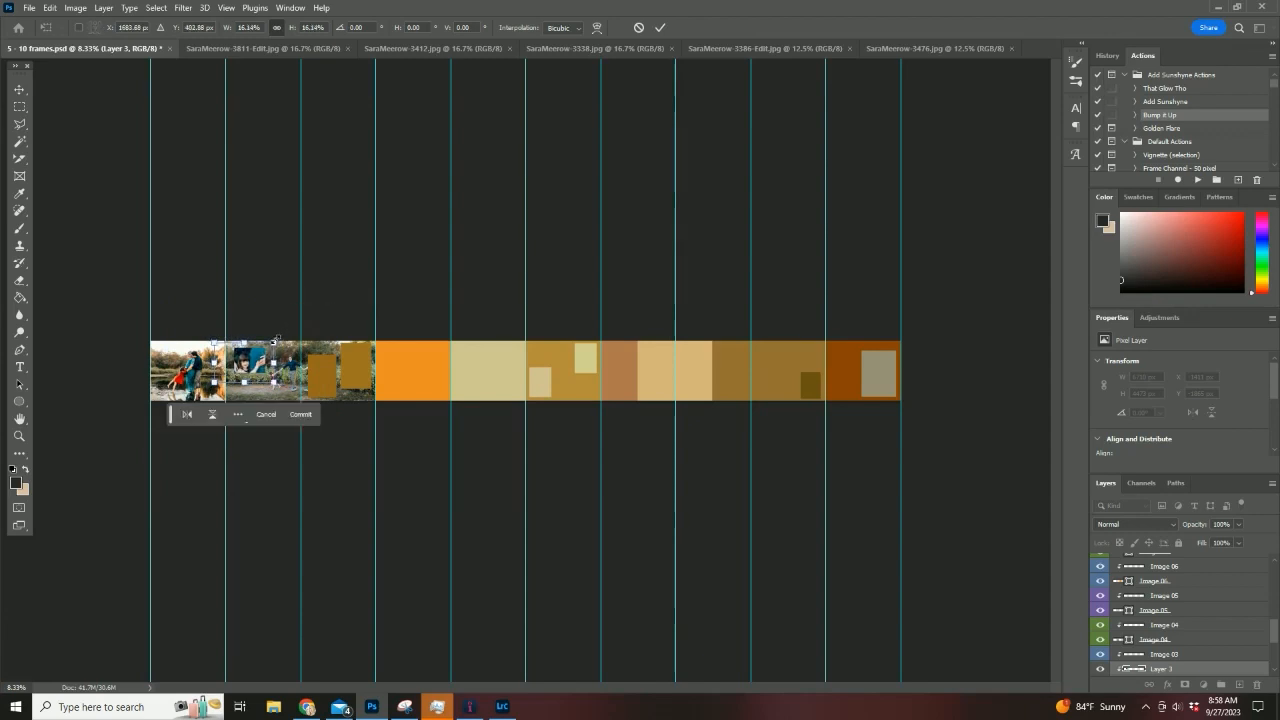
pyautogui.moveTo(213, 383); pyautogui.dragTo(216, 382)
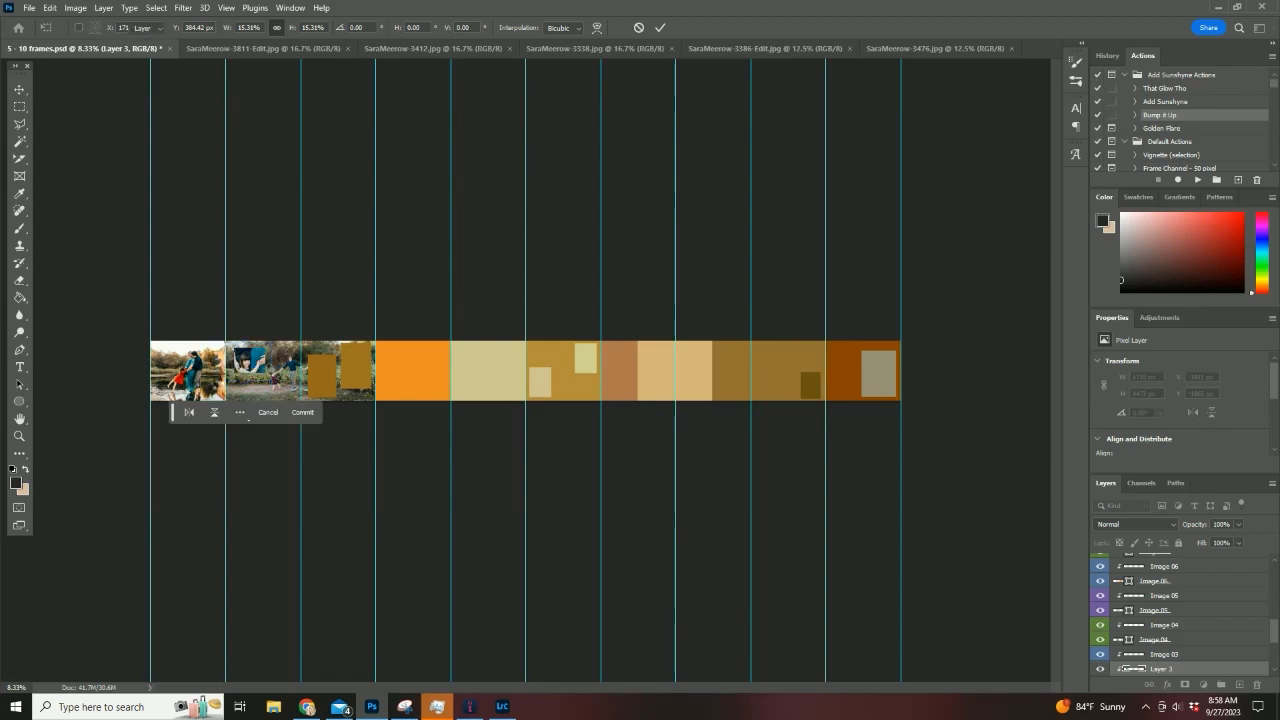
pyautogui.press('Return')
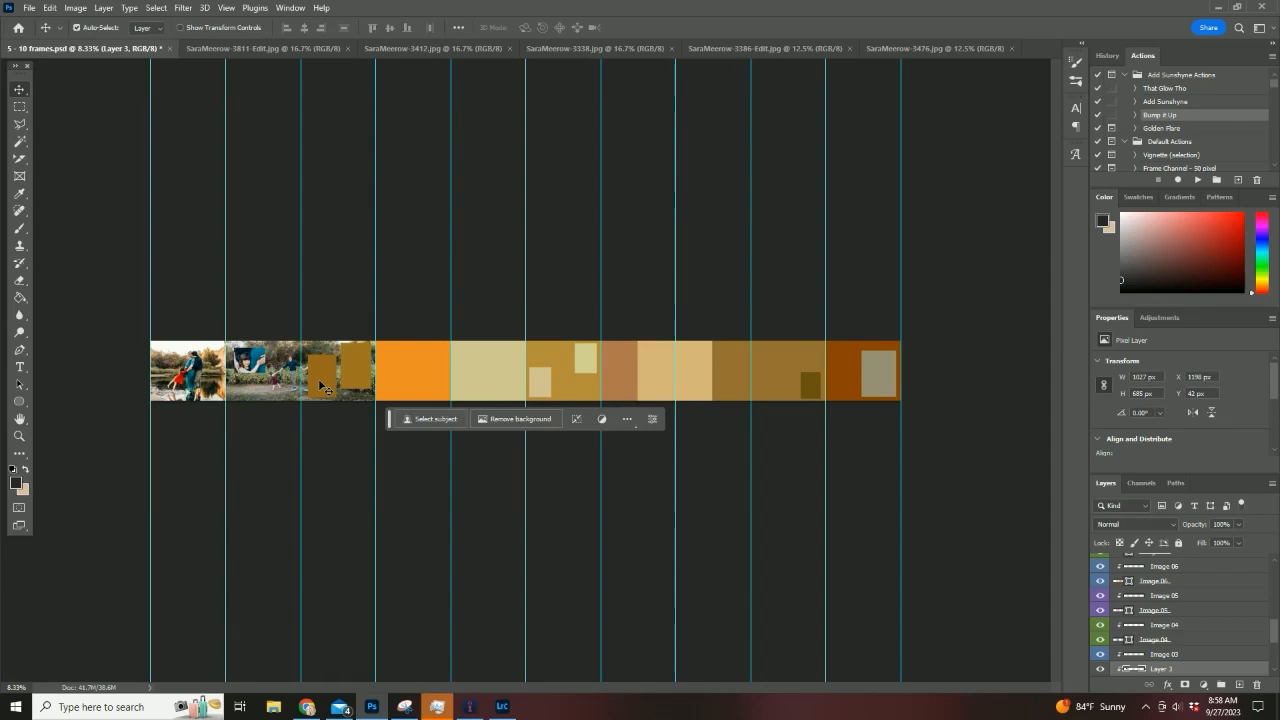
# Hide the Image 04 frame and shift the Image 05 frame slightly left and down within the third panel.
pyautogui.click(319, 386)
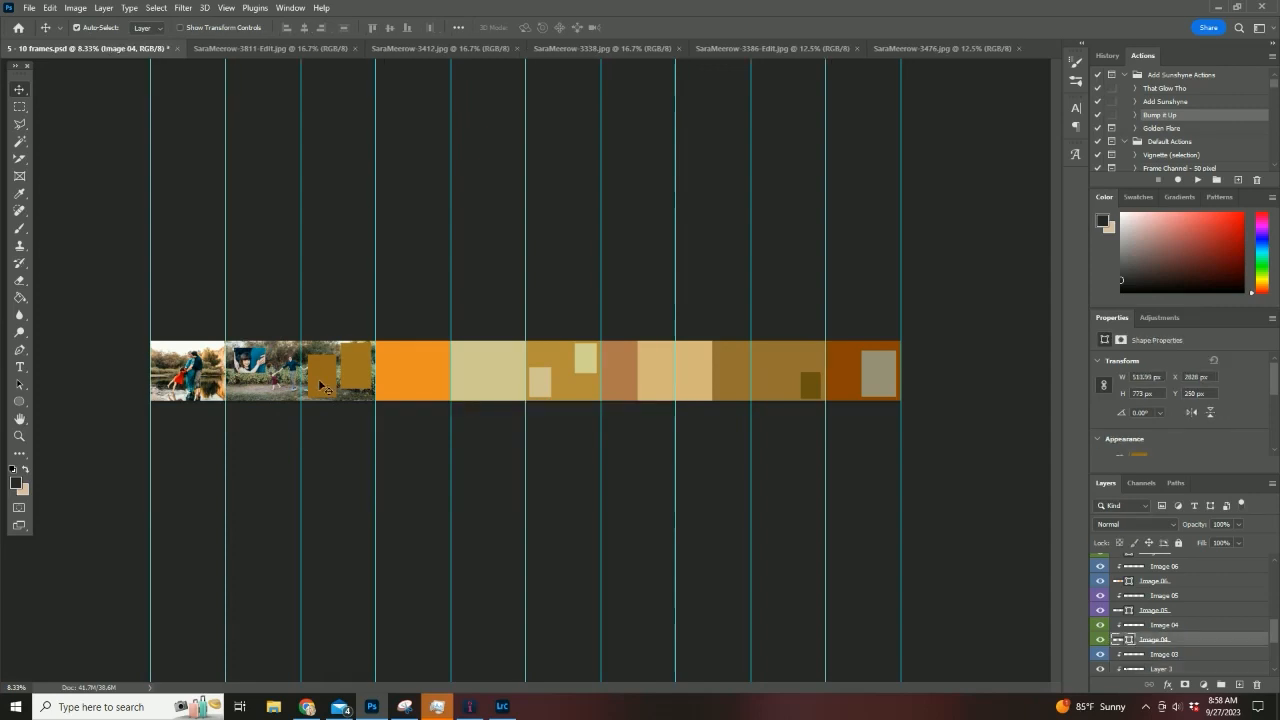
pyautogui.click(1100, 639)
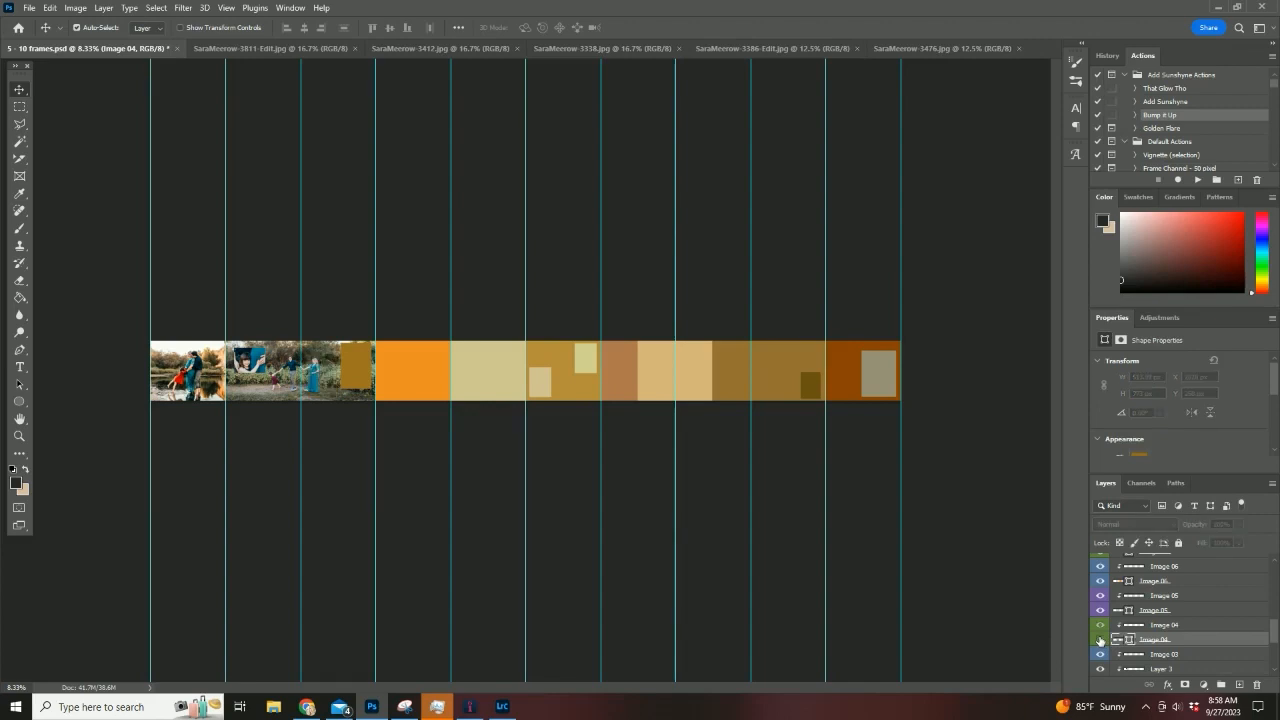
pyautogui.click(351, 368)
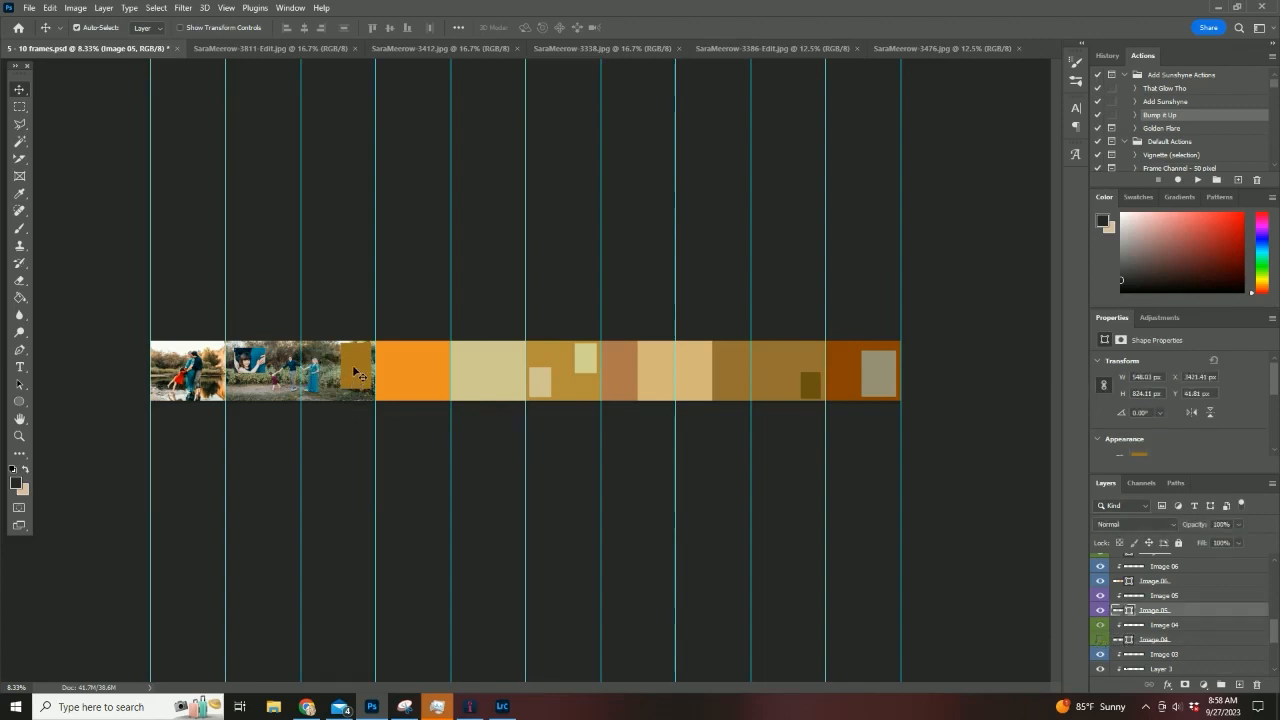
pyautogui.moveTo(352, 364); pyautogui.dragTo(347, 369)
# Bring the 3386-Edit photo into the carousel template, clipped to the Image 05 frame in the third panel.
pyautogui.click(745, 49)
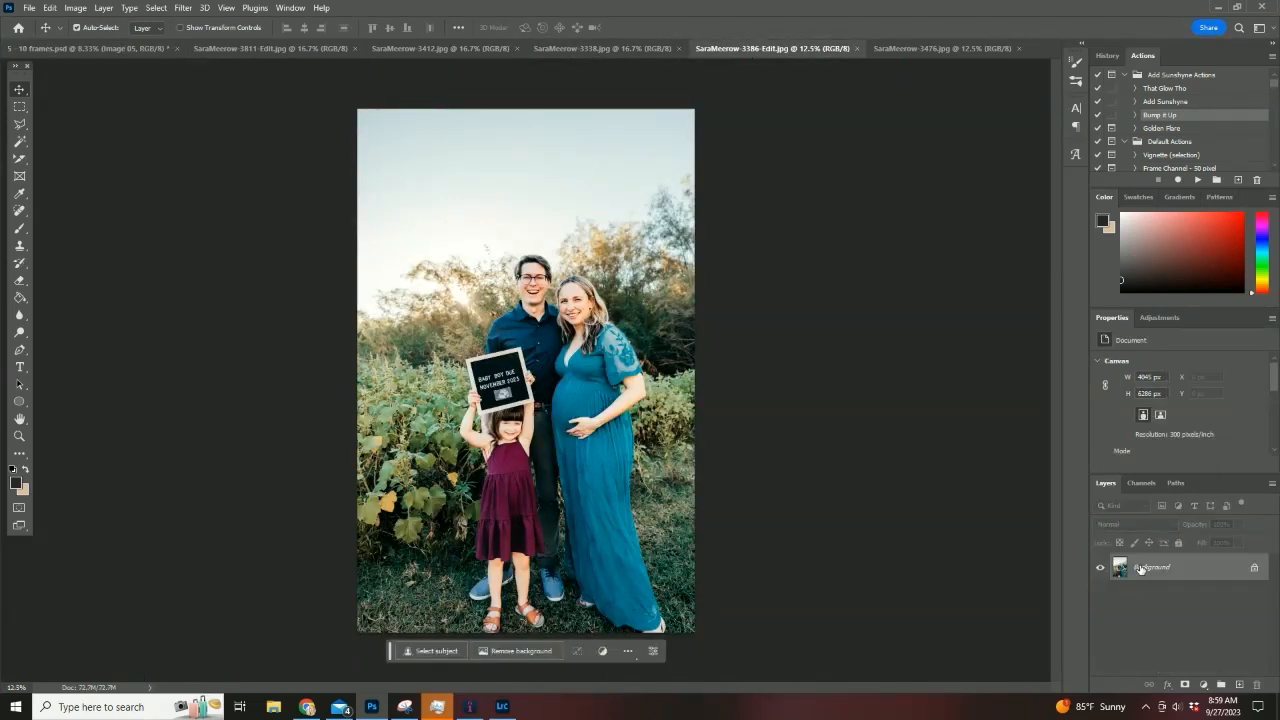
pyautogui.click(89, 49)
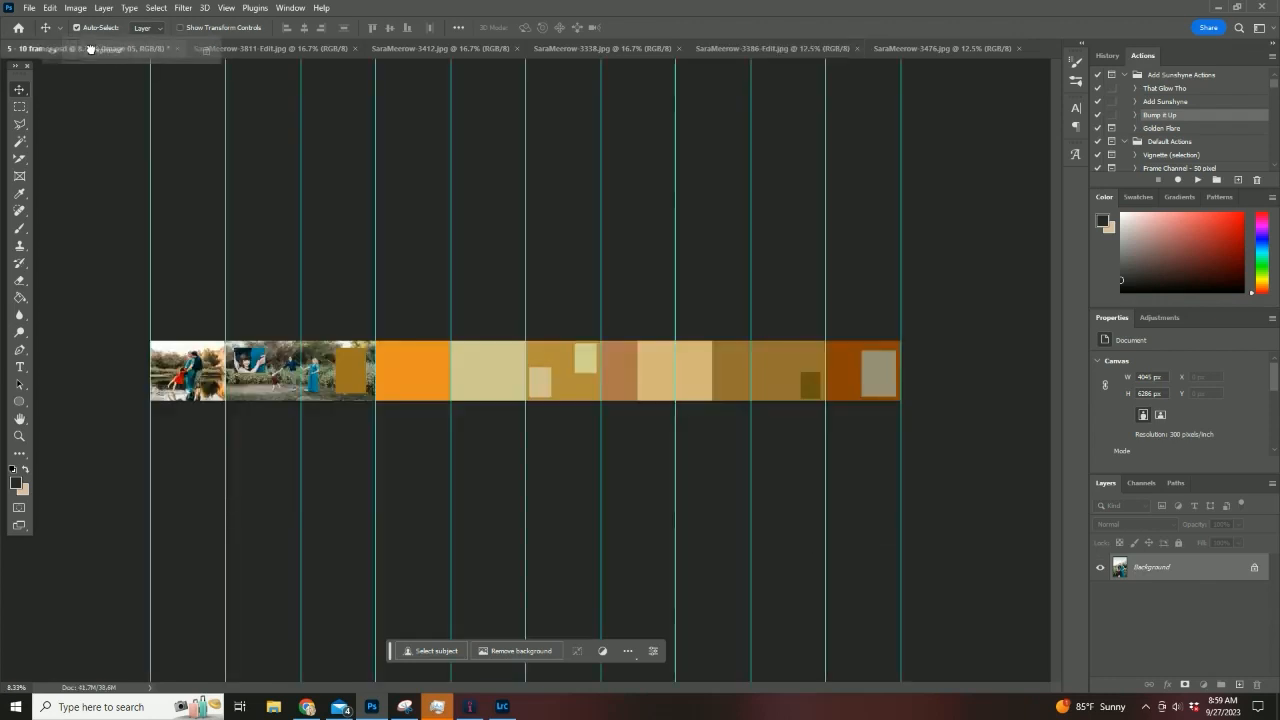
pyautogui.moveTo(89, 49); pyautogui.dragTo(352, 373)
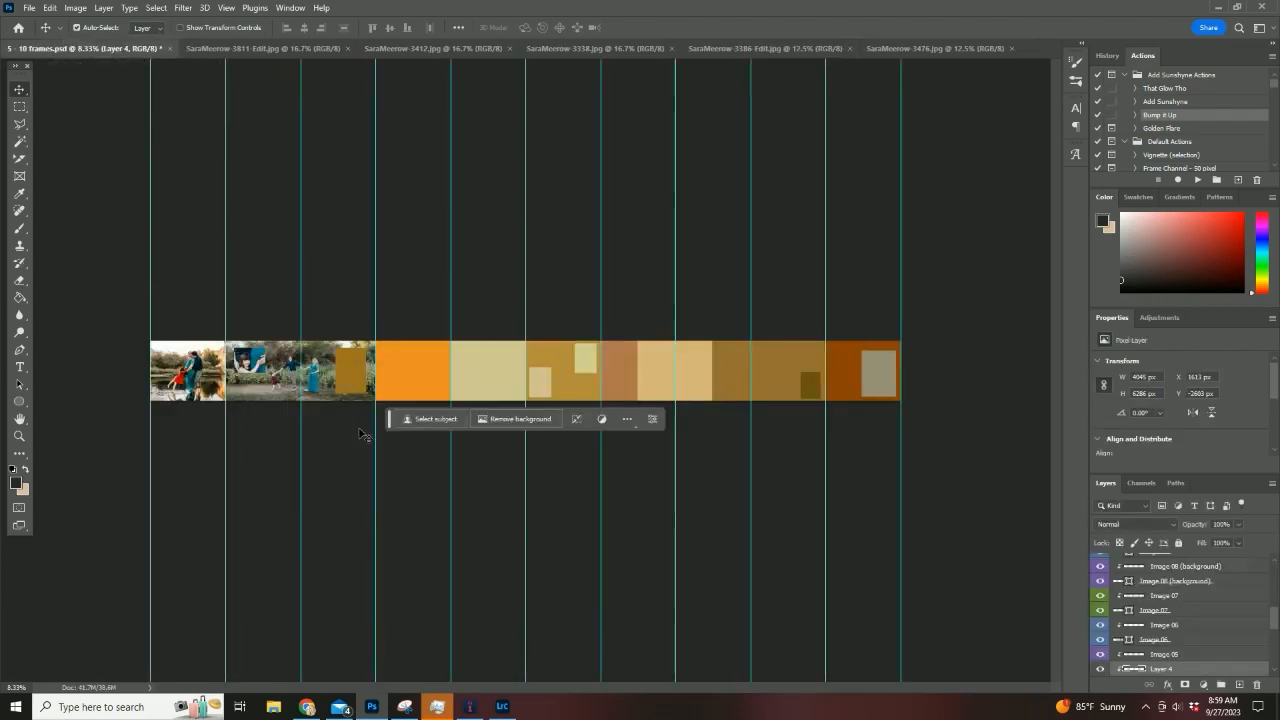
# Scale the 3386-Edit photo to about 19% and position it so the whole family with the sign shows in the Image 05 frame.
pyautogui.hotkey('ctrl', 't')
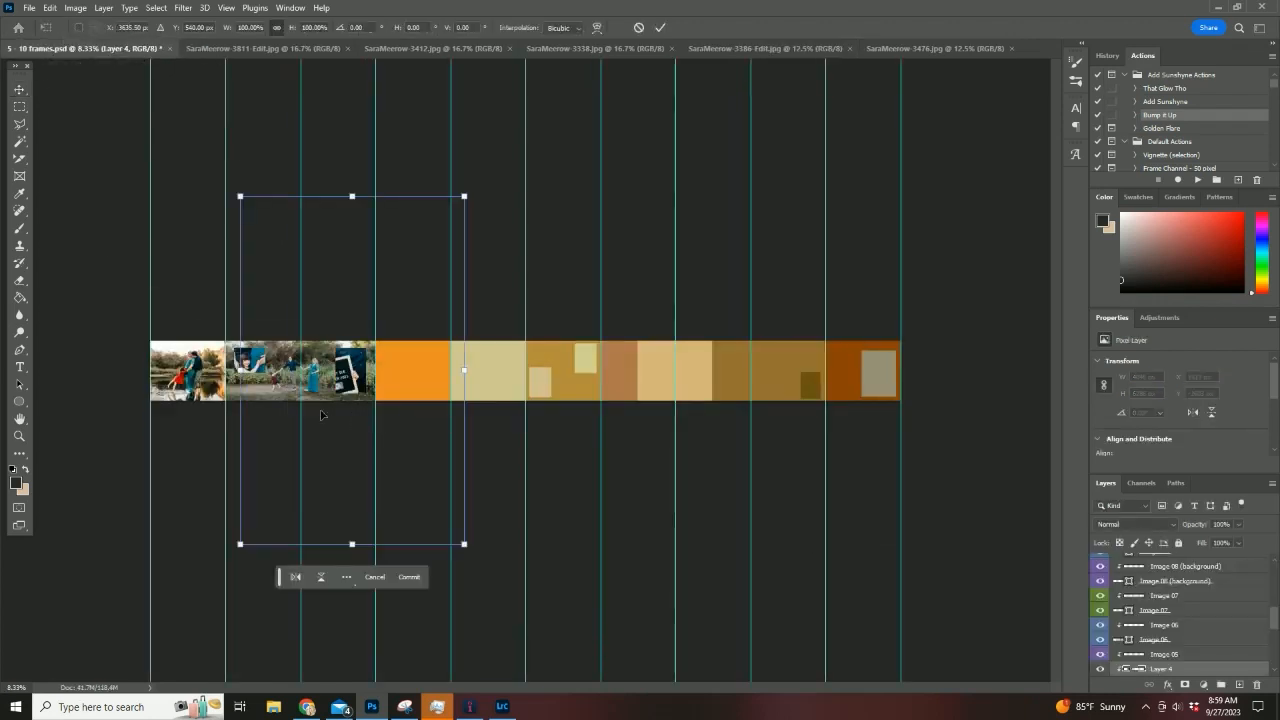
pyautogui.moveTo(242, 198); pyautogui.dragTo(314, 311)
pyautogui.moveTo(464, 544); pyautogui.dragTo(386, 430)
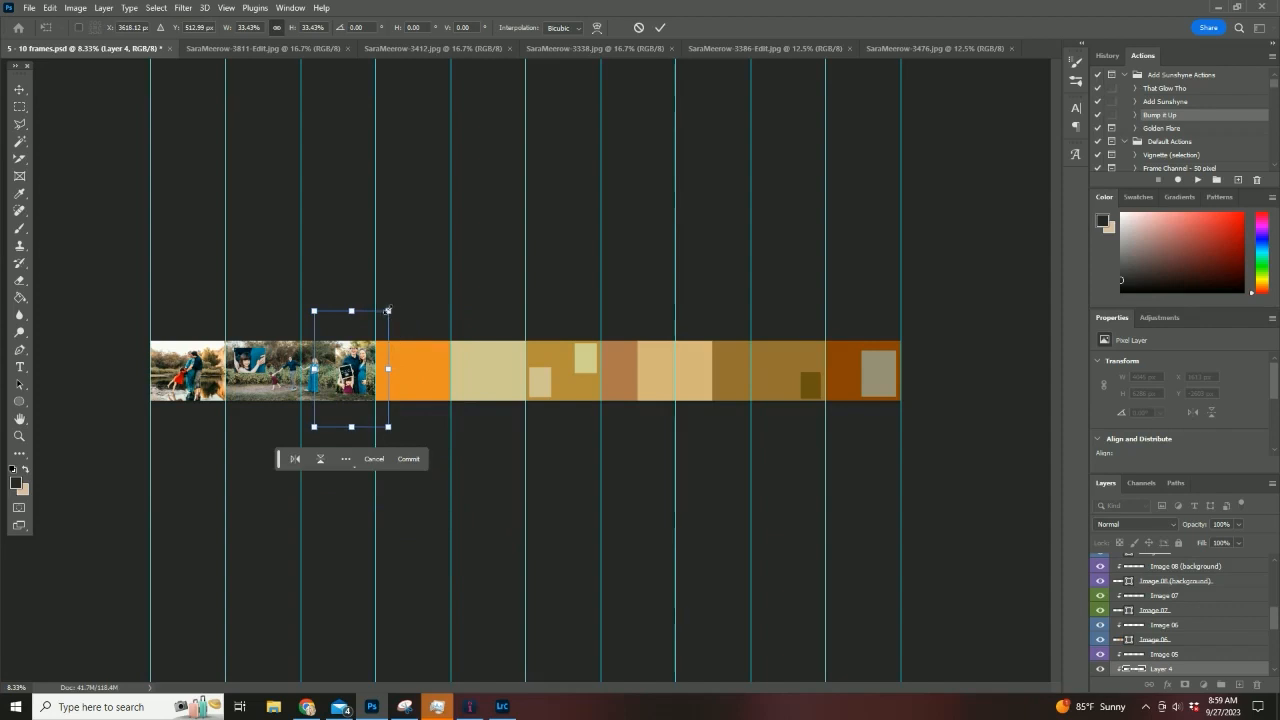
pyautogui.moveTo(390, 311); pyautogui.dragTo(374, 322)
pyautogui.moveTo(316, 428); pyautogui.dragTo(320, 397)
pyautogui.moveTo(376, 326); pyautogui.dragTo(373, 332)
pyautogui.moveTo(347, 374); pyautogui.dragTo(343, 375)
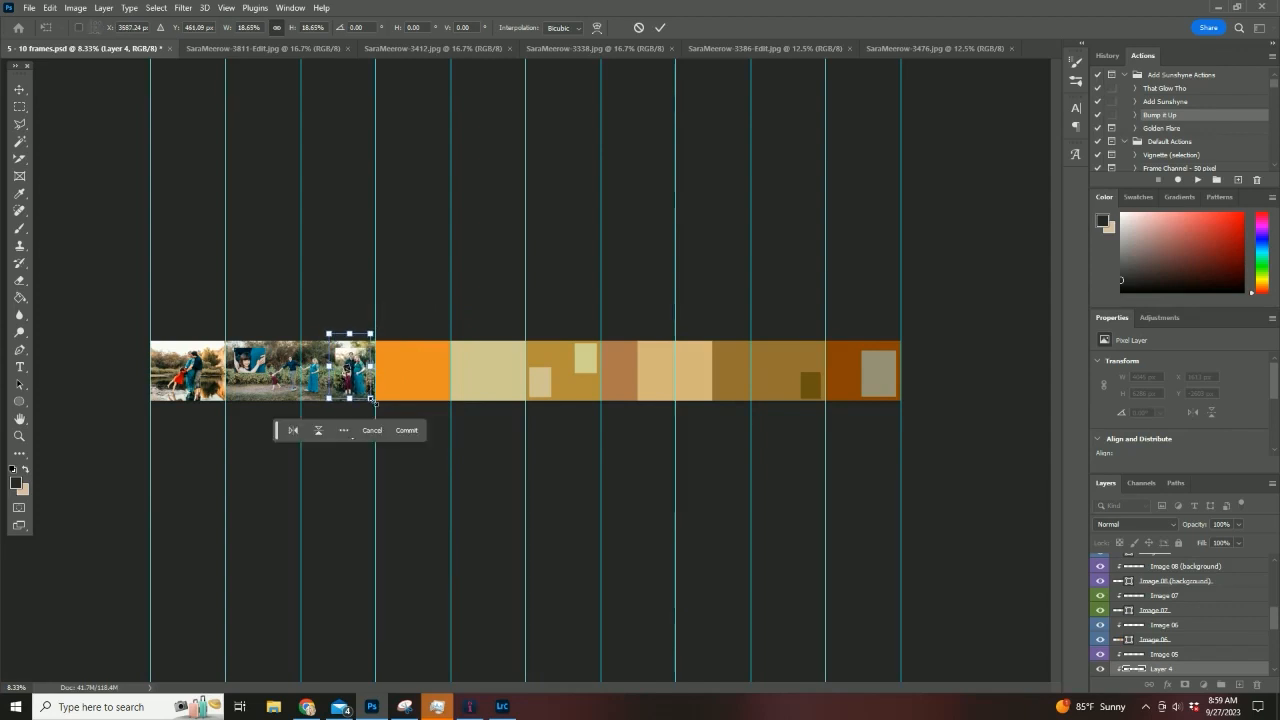
pyautogui.press('Return')
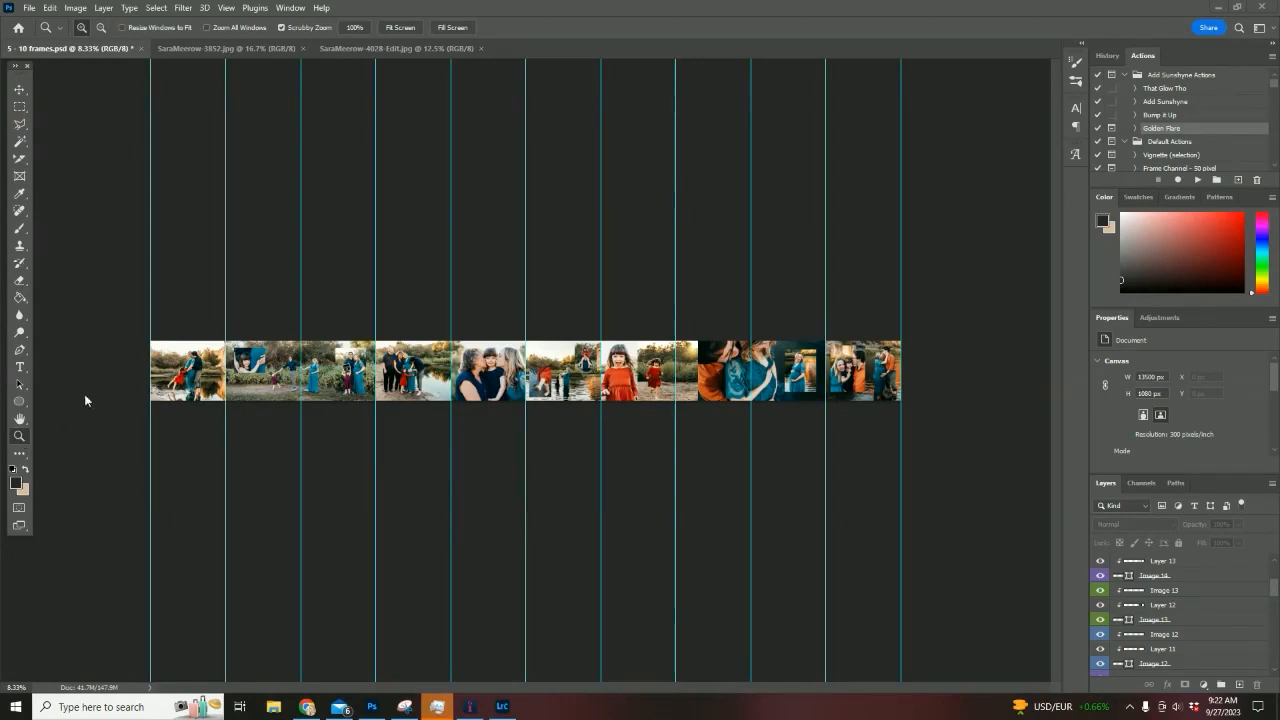
# Examine the filled carousel panels close up, checking photo placement in the frames and across the panel guides.
pyautogui.click(195, 370)
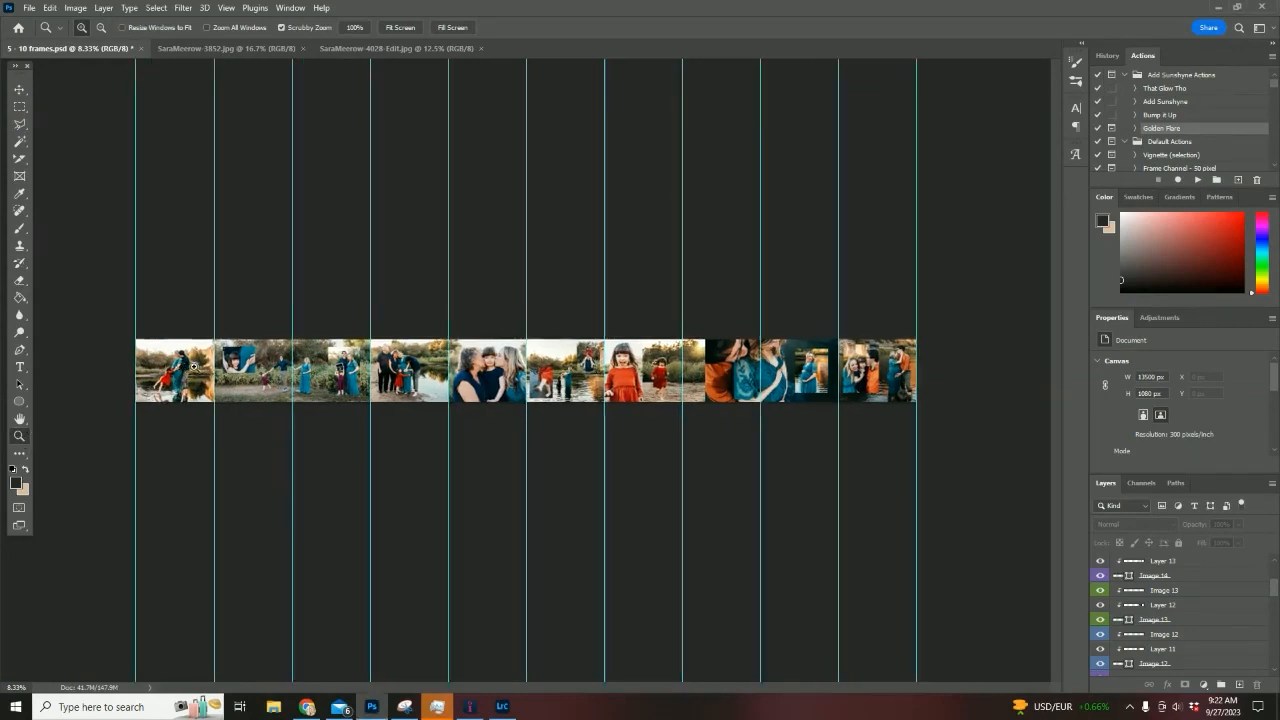
pyautogui.click(195, 370)
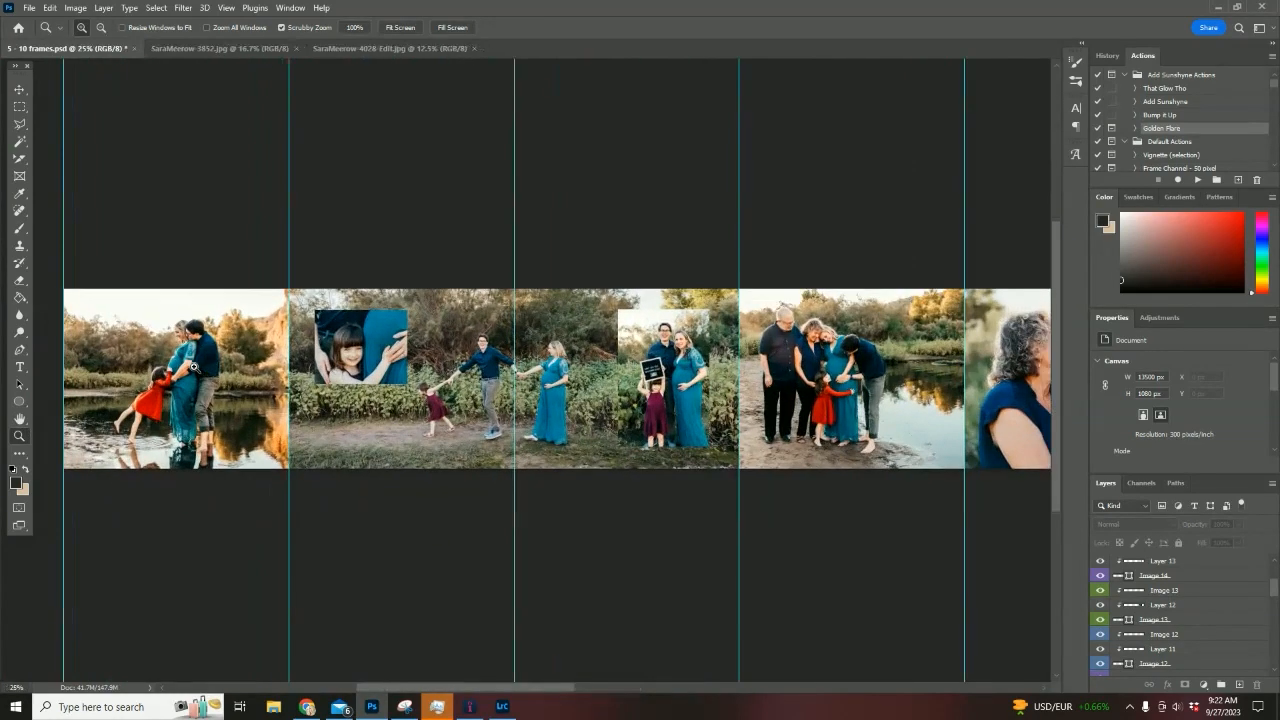
pyautogui.click(195, 370)
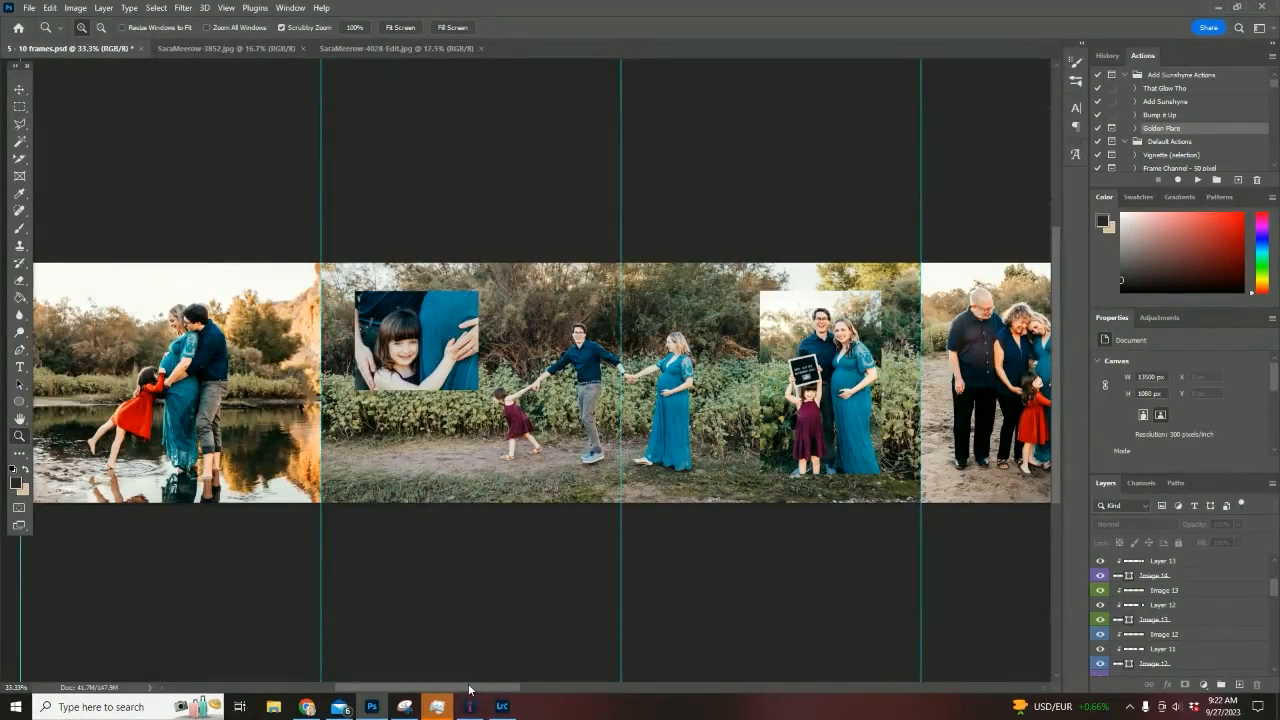
pyautogui.moveTo(469, 689); pyautogui.dragTo(606, 674)
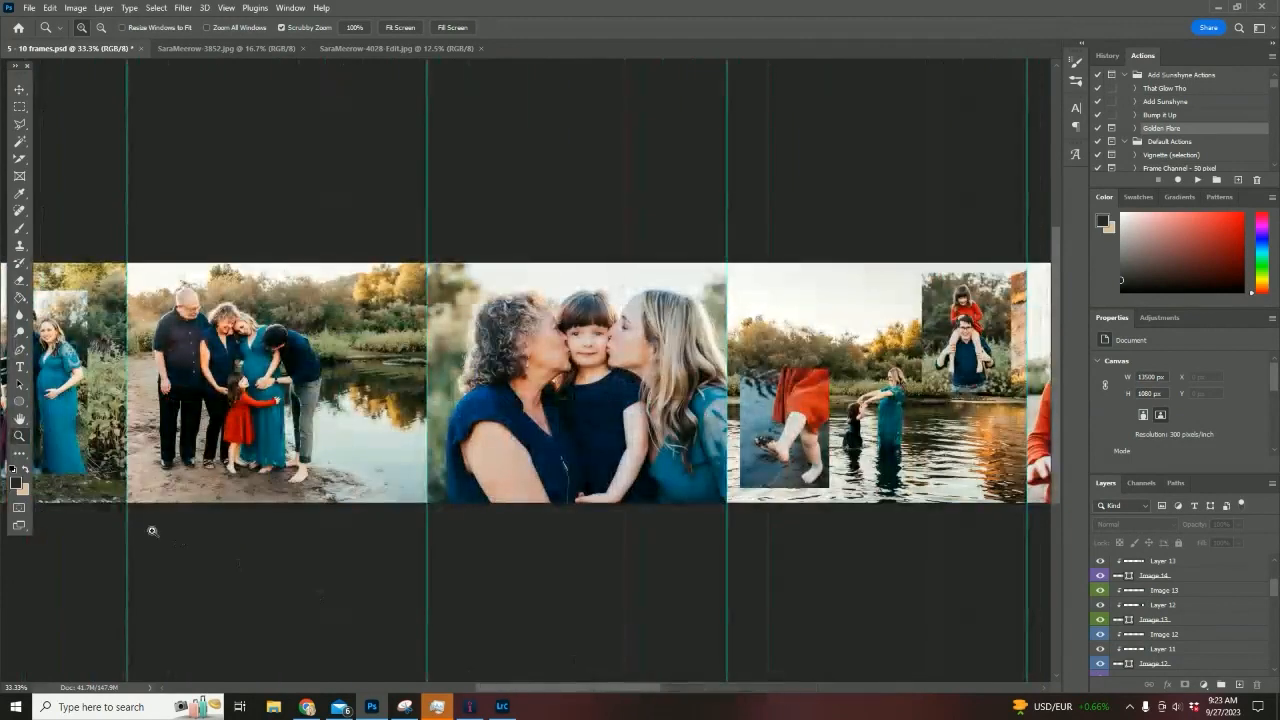
pyautogui.keyDown('alt'); pyautogui.click(466, 458); pyautogui.keyUp('alt')
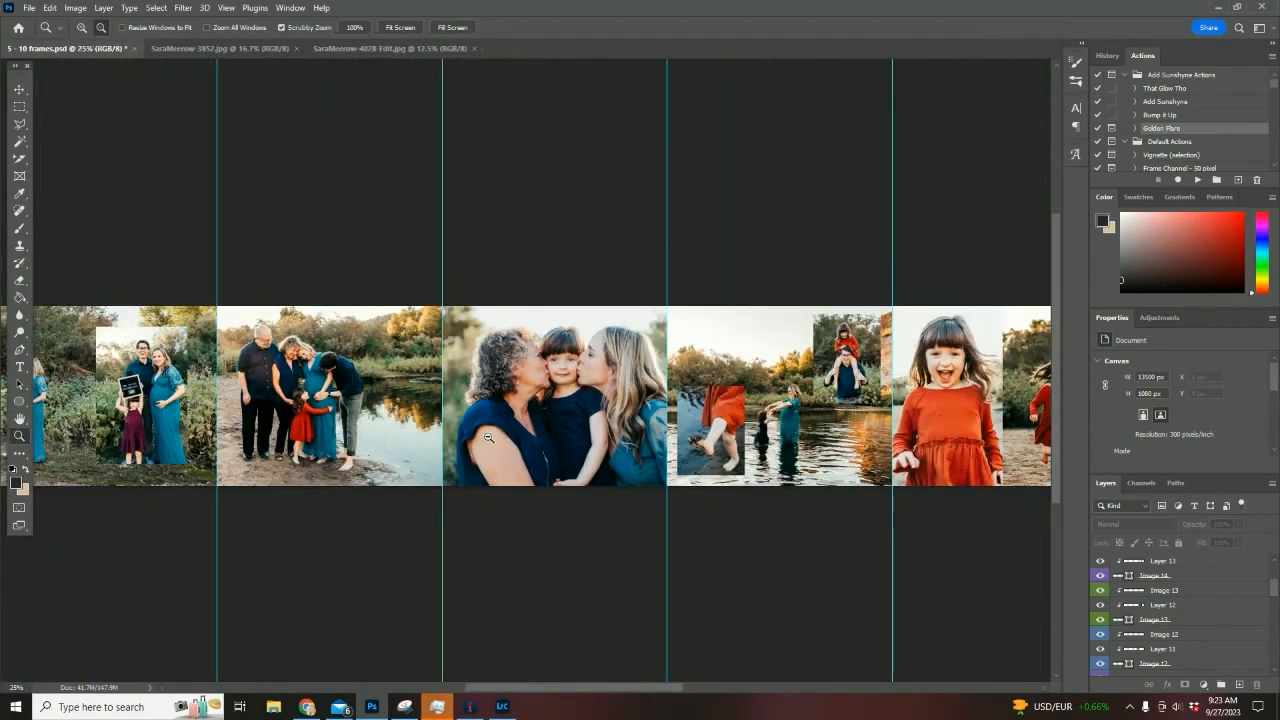
pyautogui.keyDown('alt'); pyautogui.click(468, 456); pyautogui.keyUp('alt')
pyautogui.keyDown('alt'); pyautogui.click(470, 455); pyautogui.keyUp('alt')
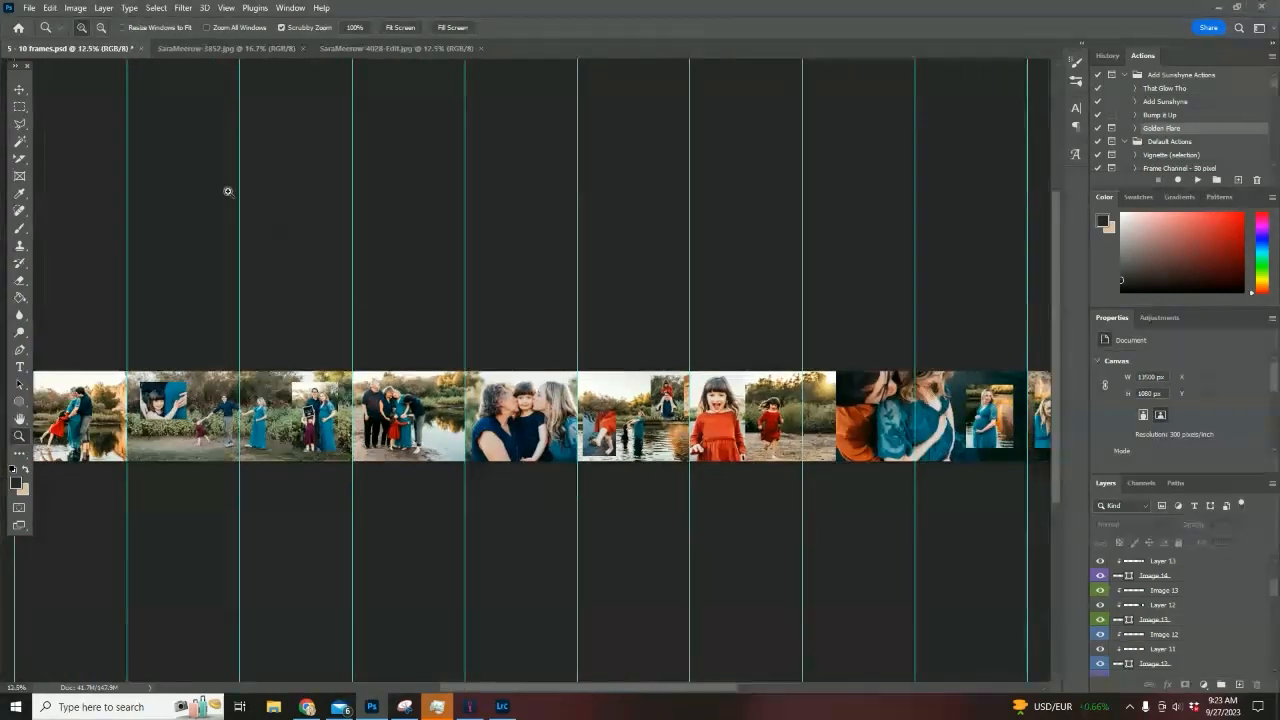
# Export all slices with Save for Web as maximum-quality JPEG images, quality 100, into the client's folder.
pyautogui.click(29, 8)
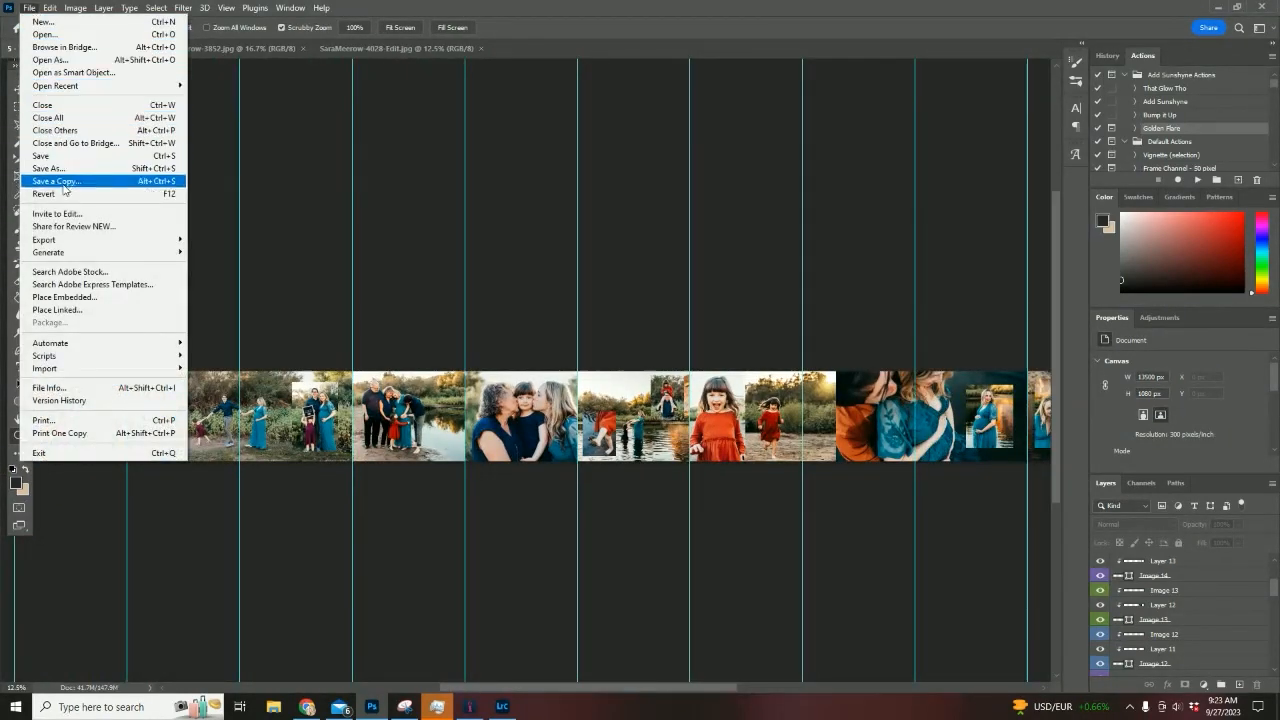
pyautogui.moveTo(76, 245)
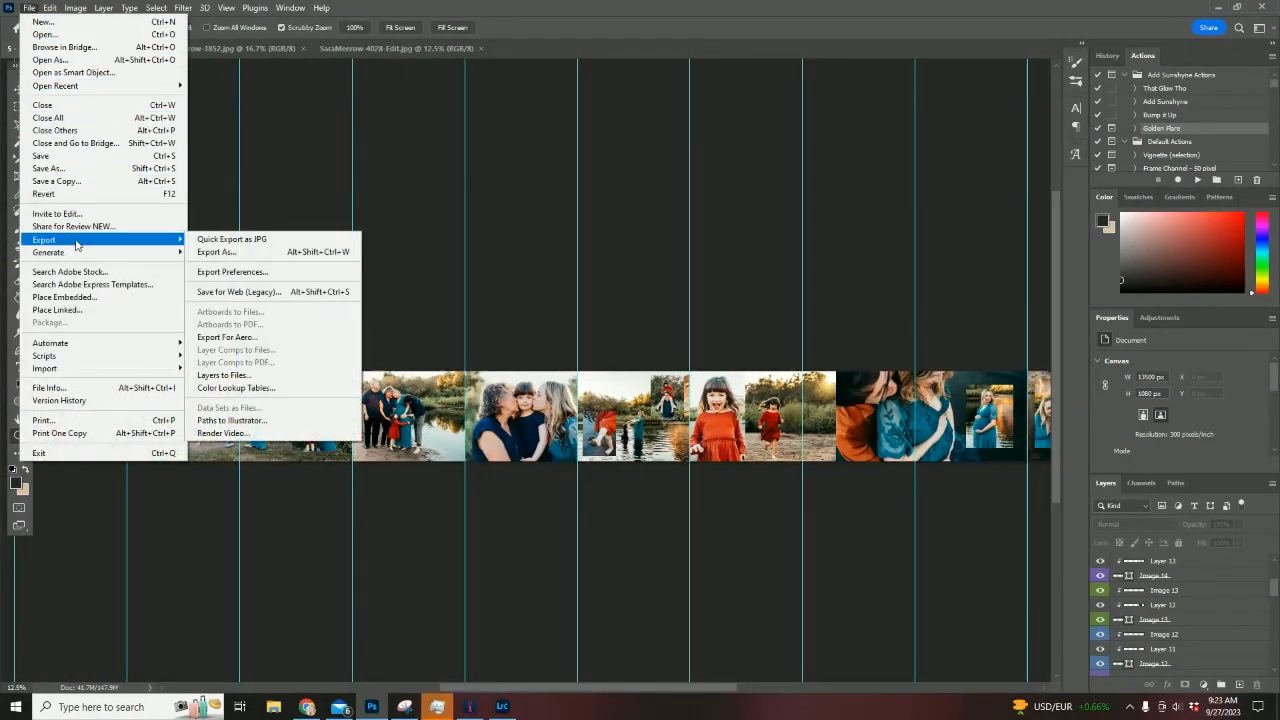
pyautogui.click(262, 292)
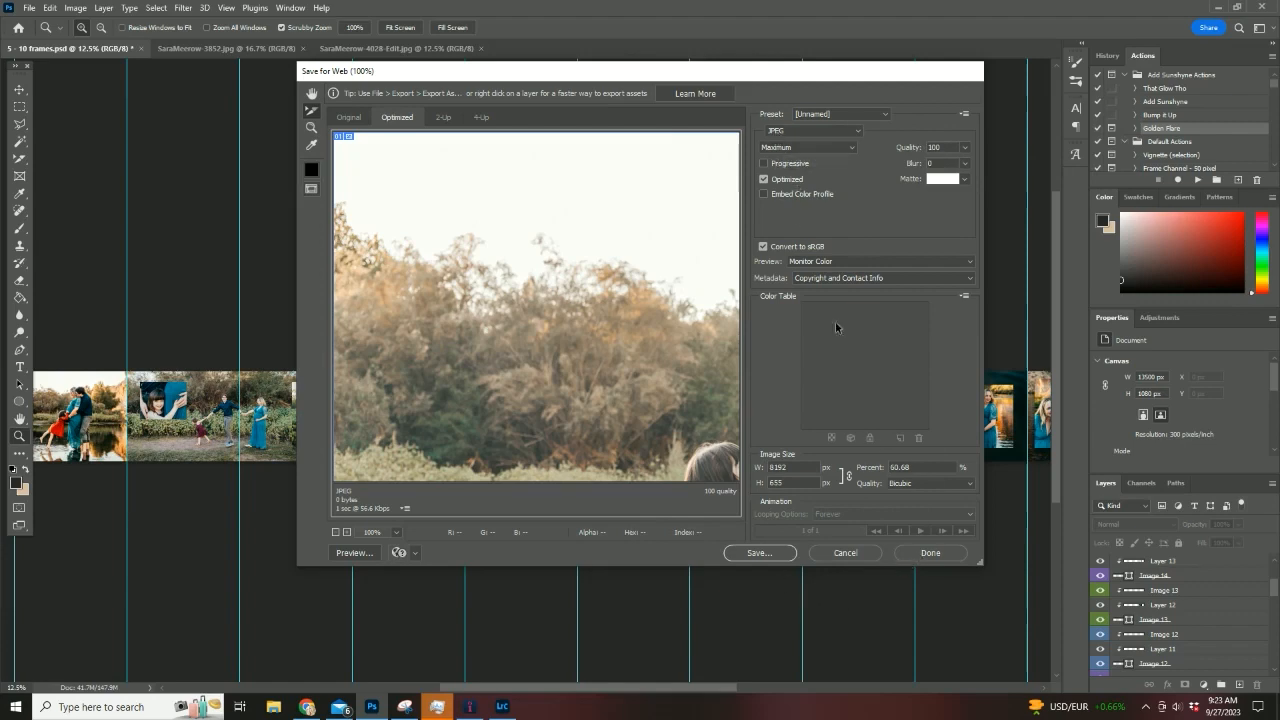
pyautogui.click(783, 555)
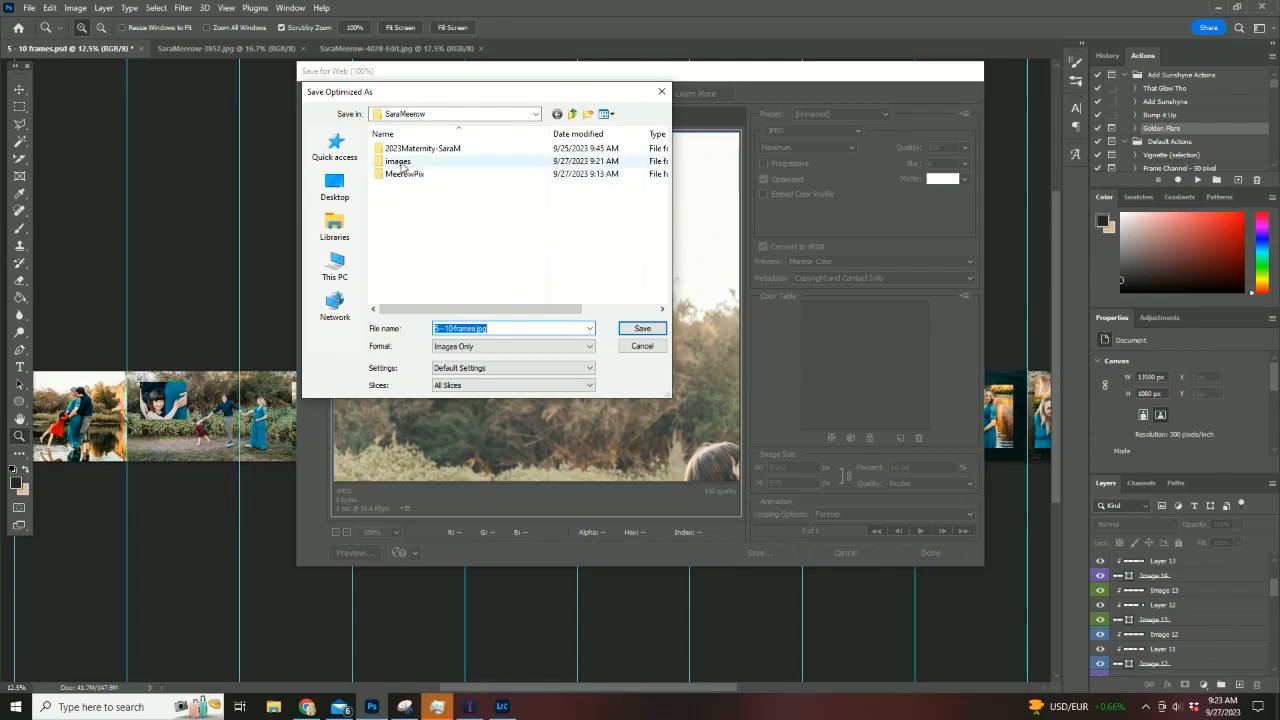
pyautogui.click(640, 331)
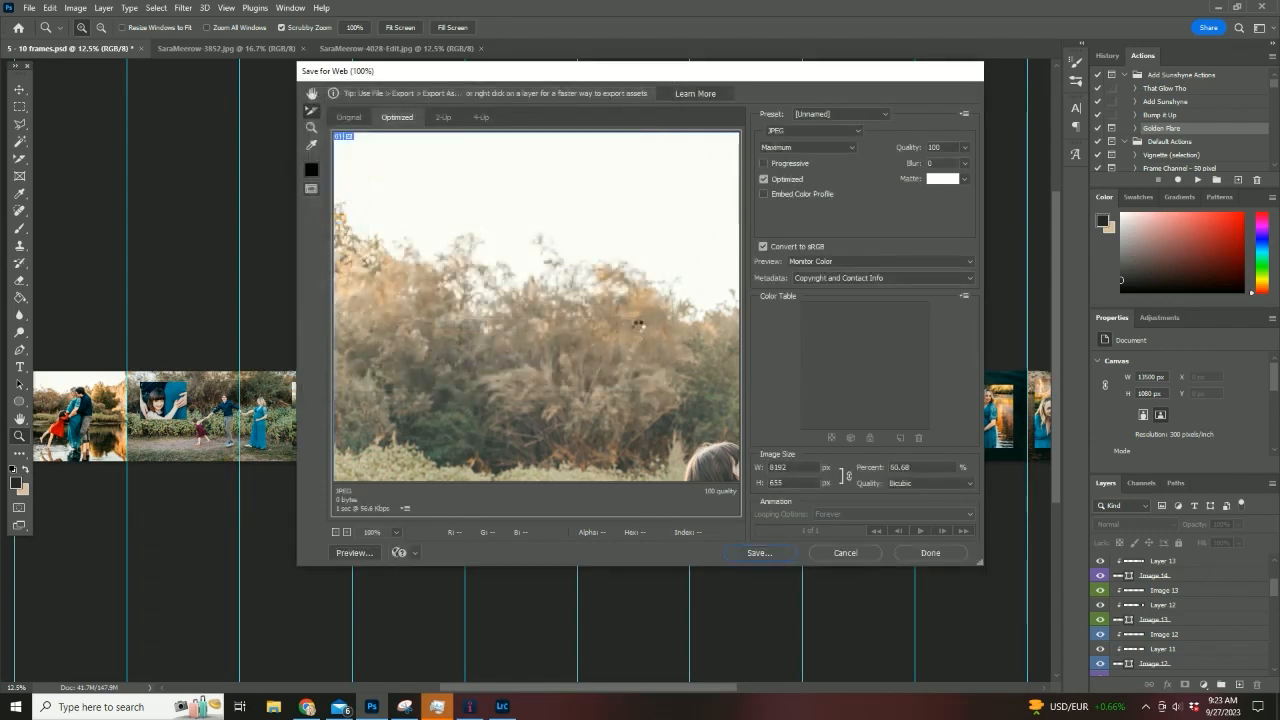